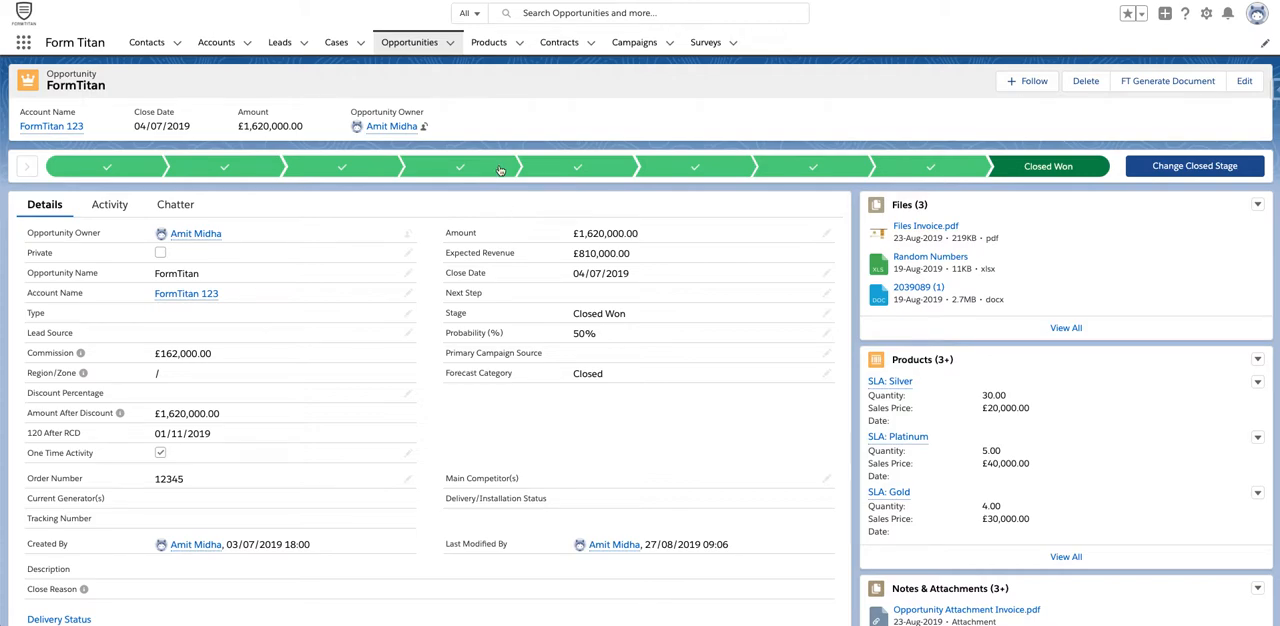
Open the FormTitan opportunity from the All Opportunities list in Salesforce and view all its products
left_click(484, 44)
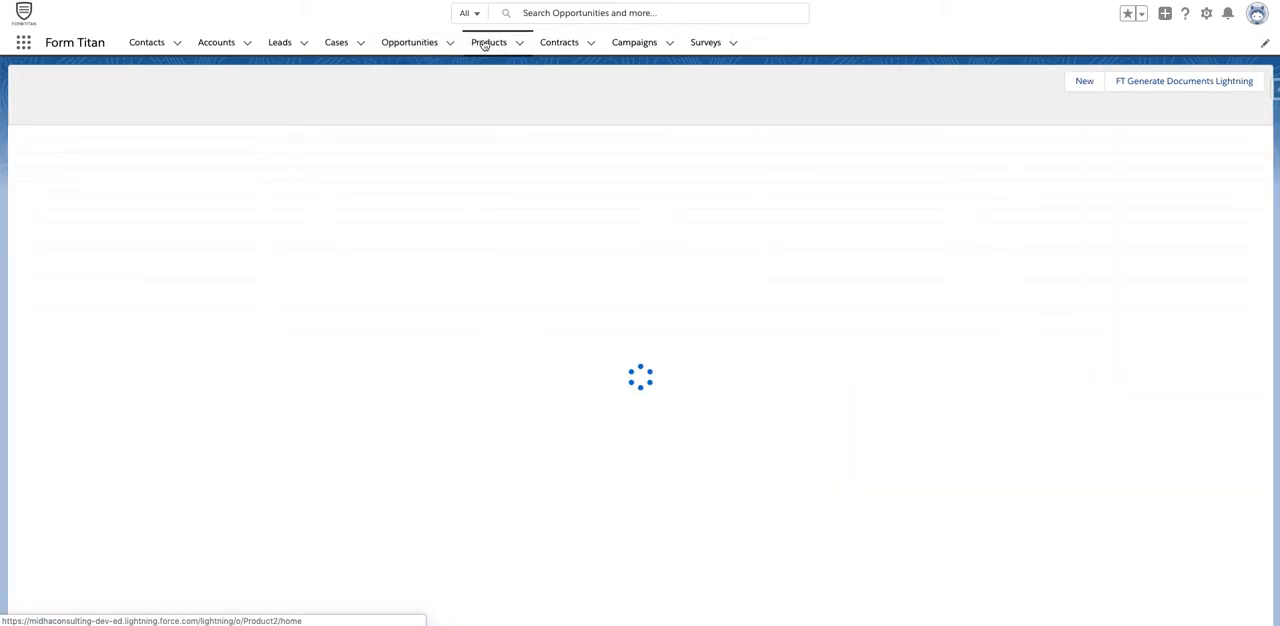
left_click(425, 42)
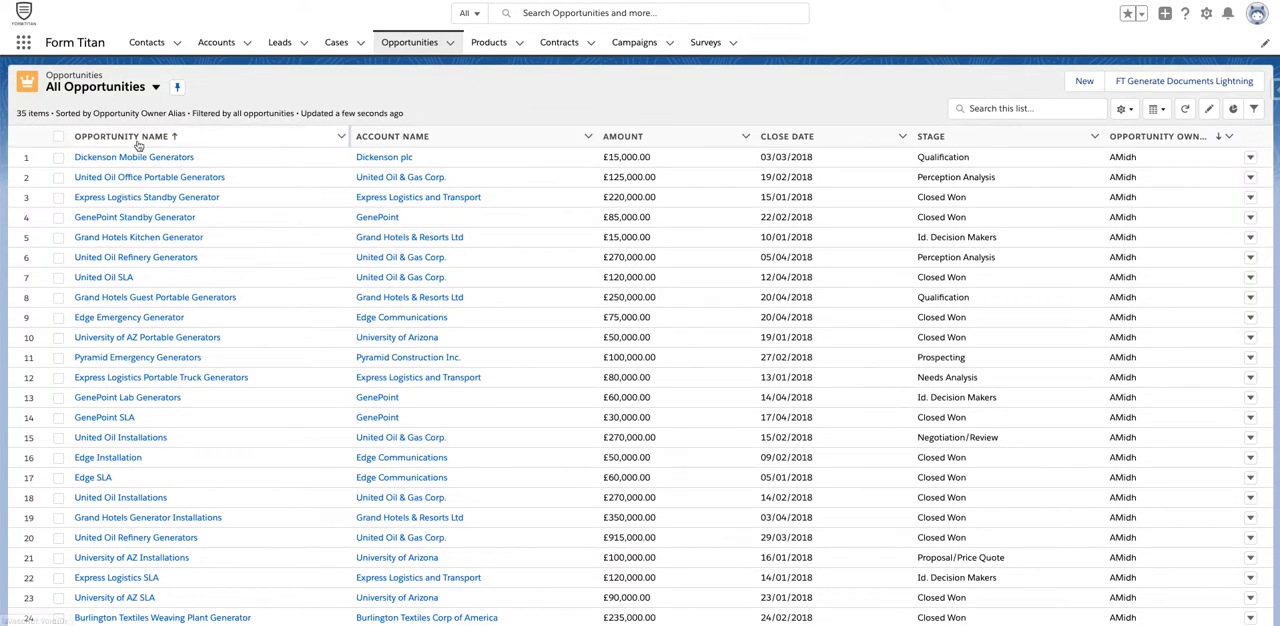
scroll(150, 357, "down", 3)
left_click(106, 599)
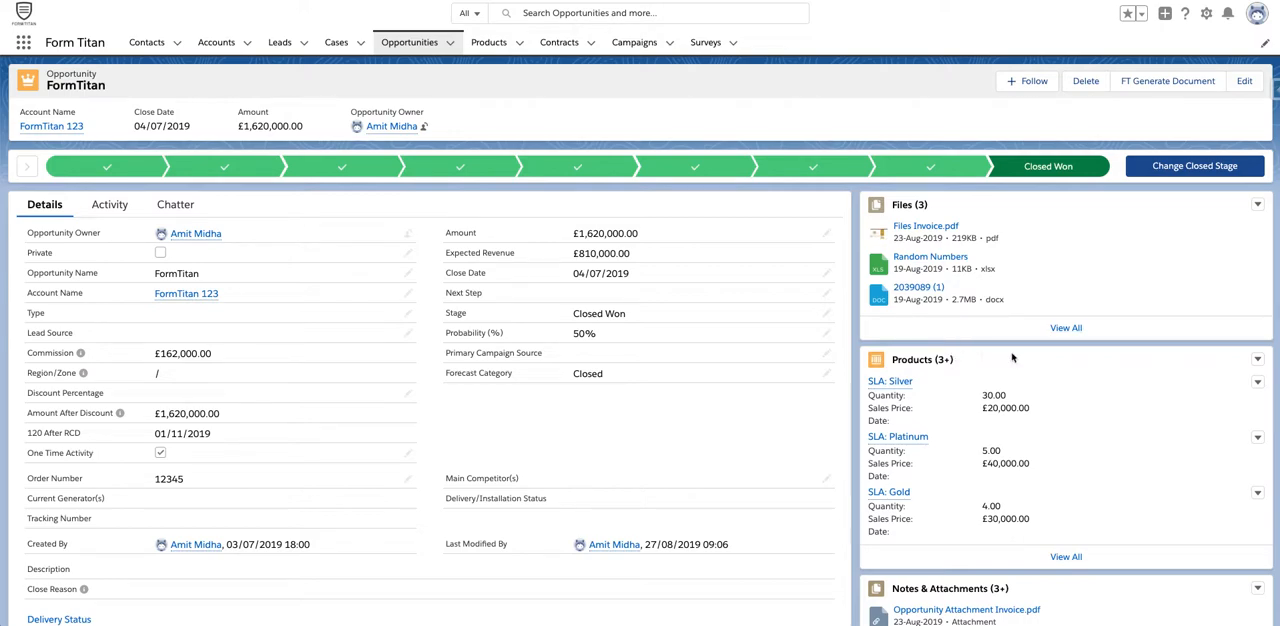
left_click(1065, 556)
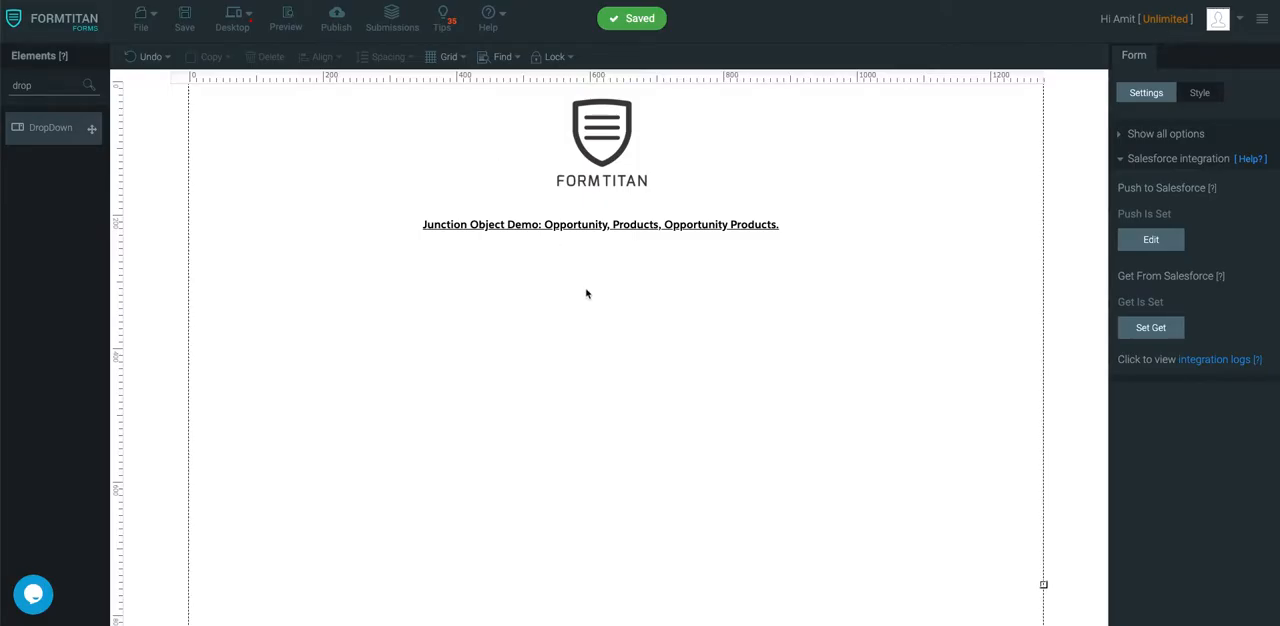
Switch to the FormTitan form builder, add a DropDown below the heading labelled "Opportunity:", and remove its default choices and Other option
left_click_drag(35, 130, 551, 271)
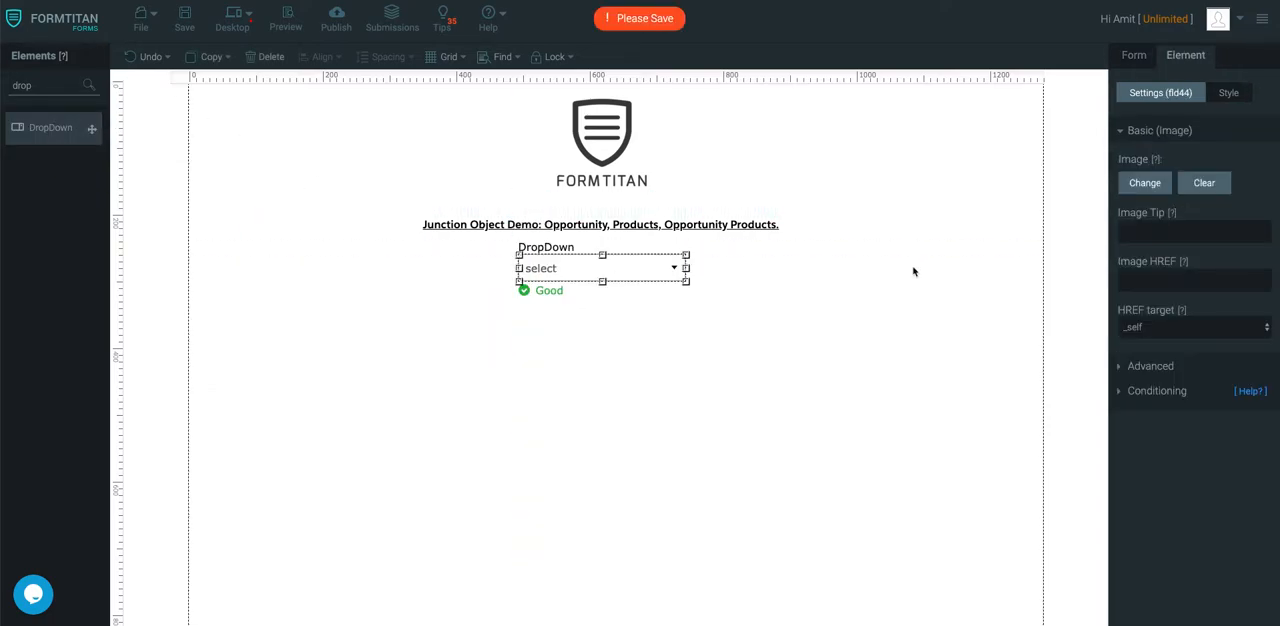
key("ctrl+a")
type("Op")
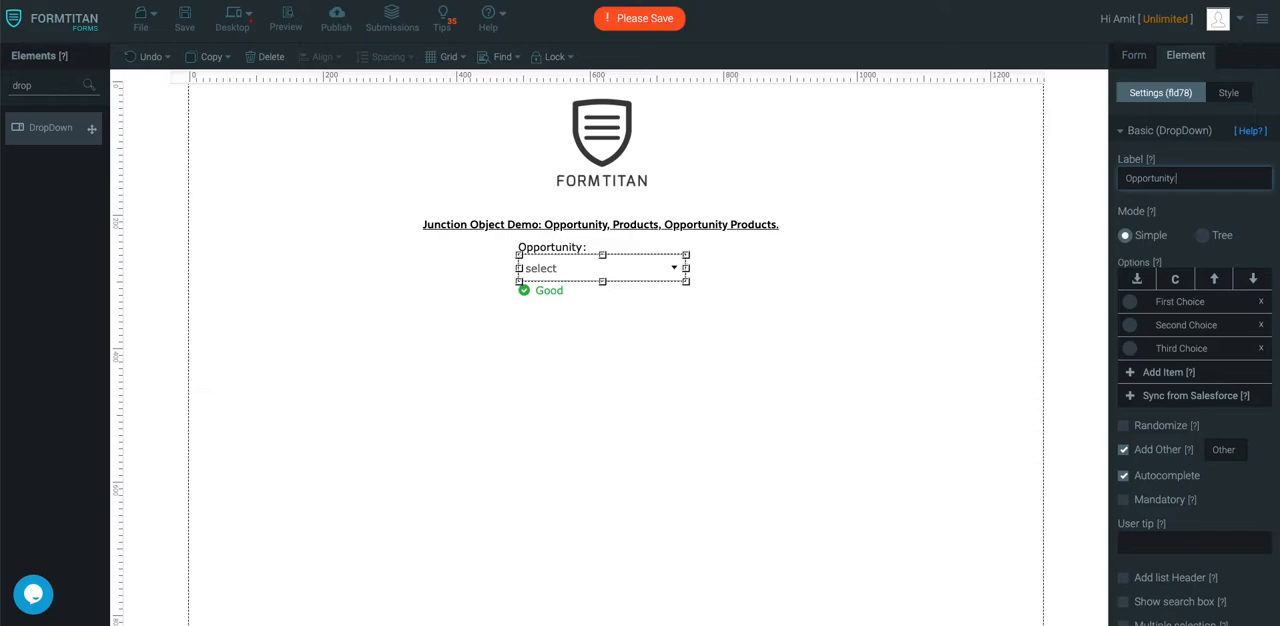
left_click(1261, 301)
left_click(1261, 301)
left_click(1261, 301)
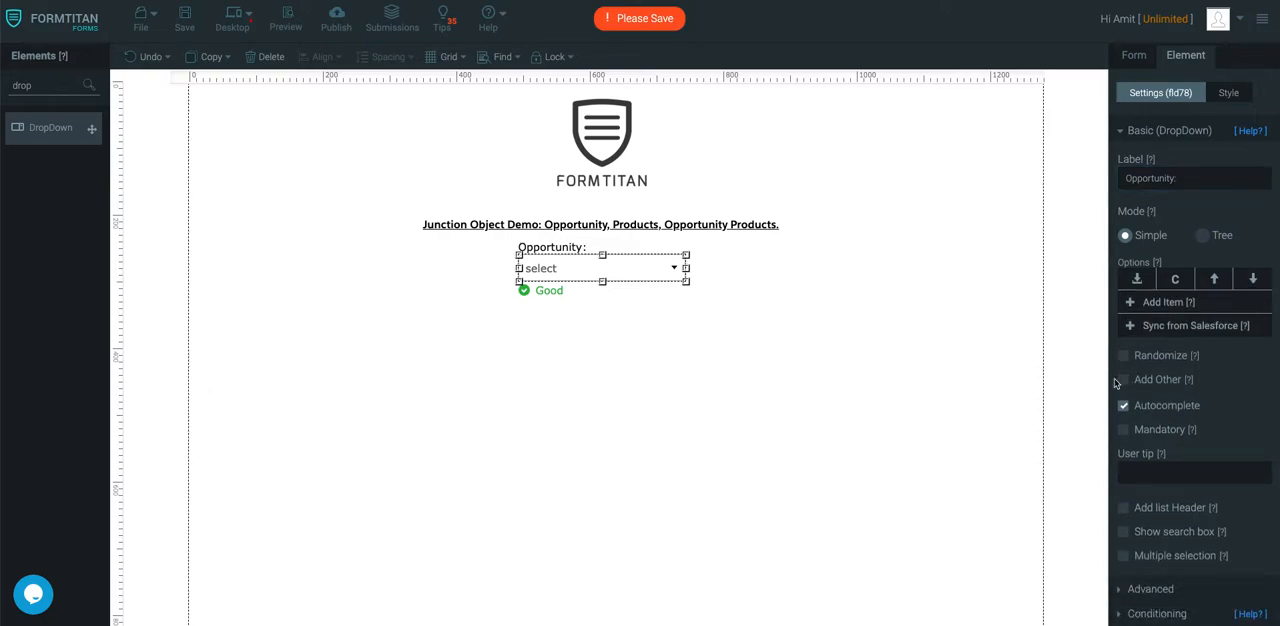
Shift the Opportunity dropdown slightly down and place a copy of it underneath, labelled "Opportunity Products:"
left_click(609, 312)
left_click_drag(611, 270, 640, 342)
key("ctrl+c")
key("ctrl+v")
left_click(1206, 179)
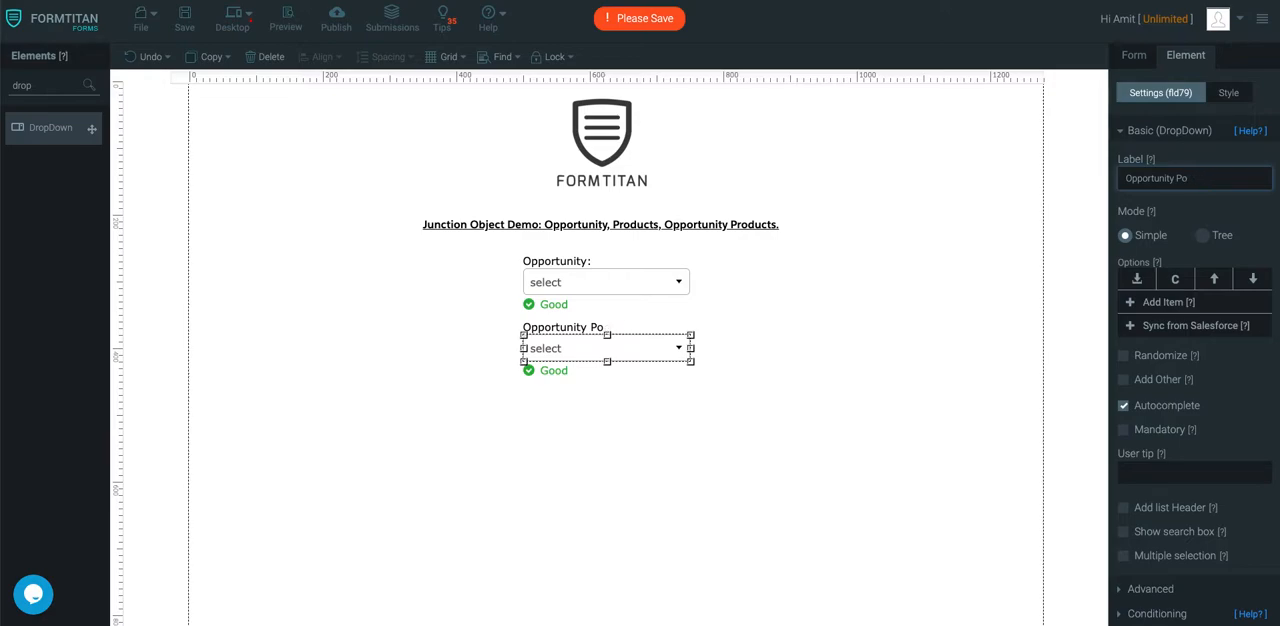
type("Products:")
left_click(715, 313)
Open the form's Get From Salesforce settings and delete the existing mapping objects
left_click(681, 279)
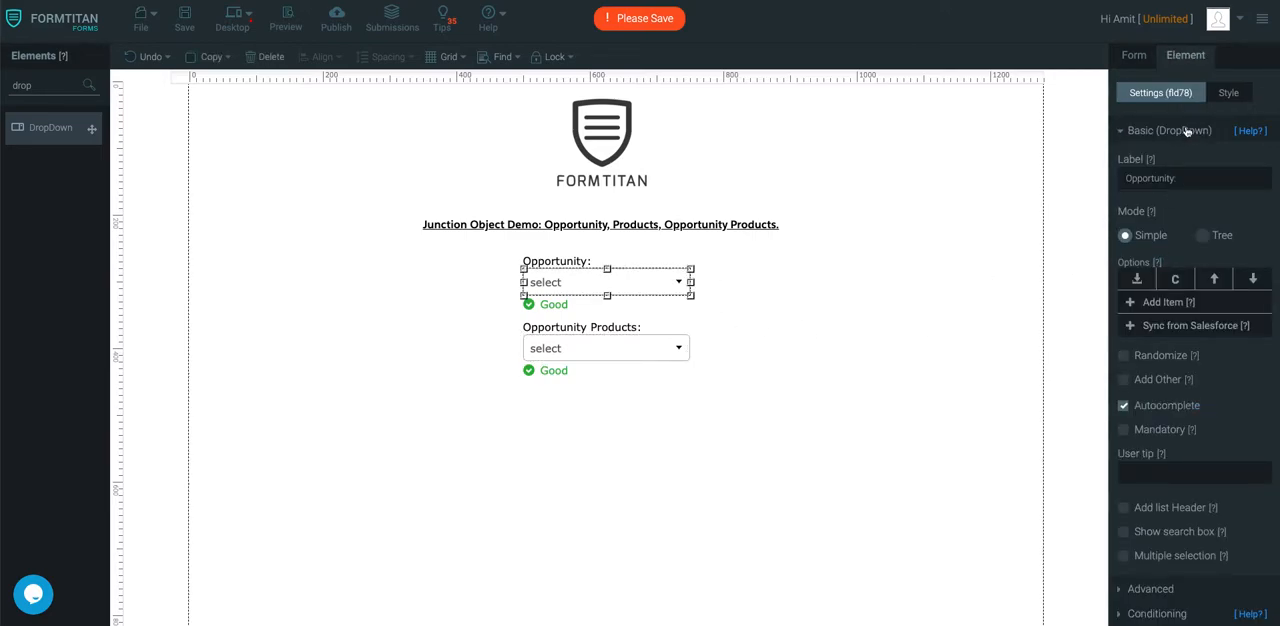
left_click(1140, 58)
left_click(1161, 336)
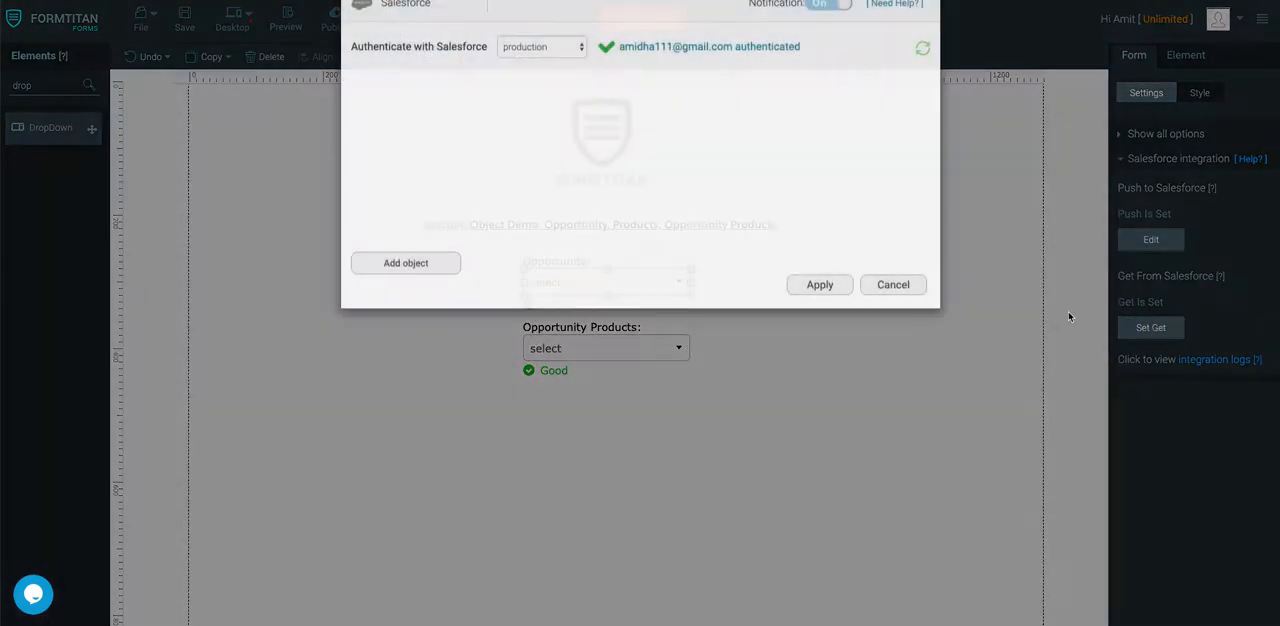
left_click(912, 149)
left_click(912, 149)
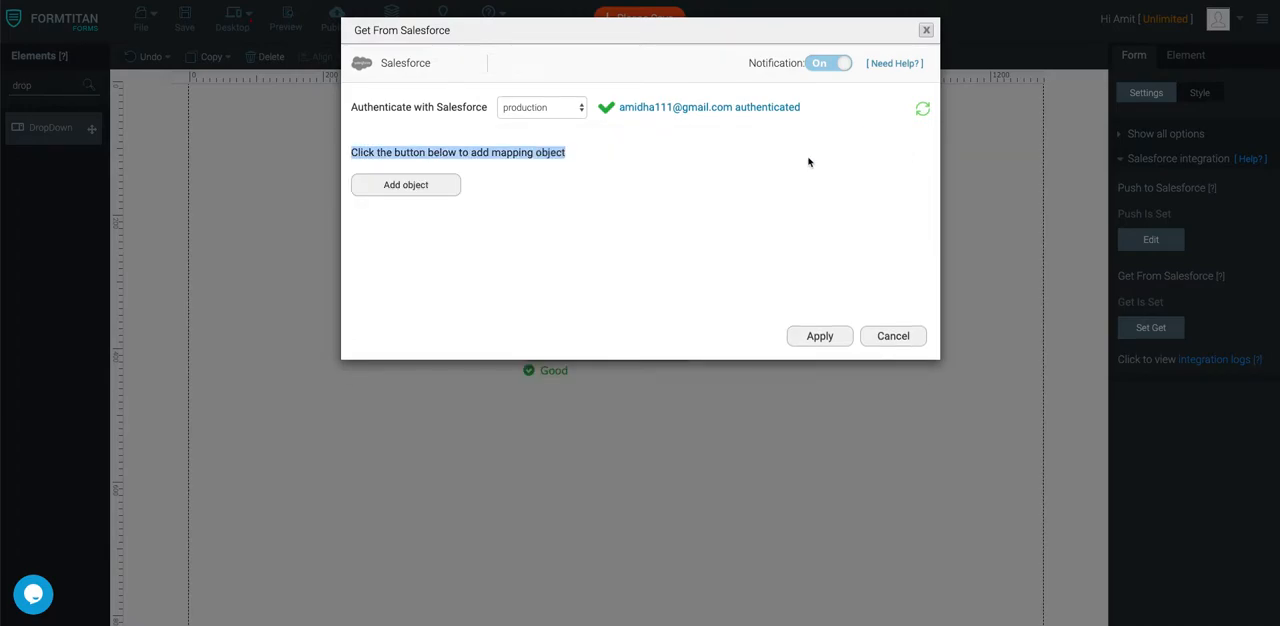
Add Opportunity as a Salesforce mapping object and have it execute on form load
left_click(395, 185)
left_click(455, 114)
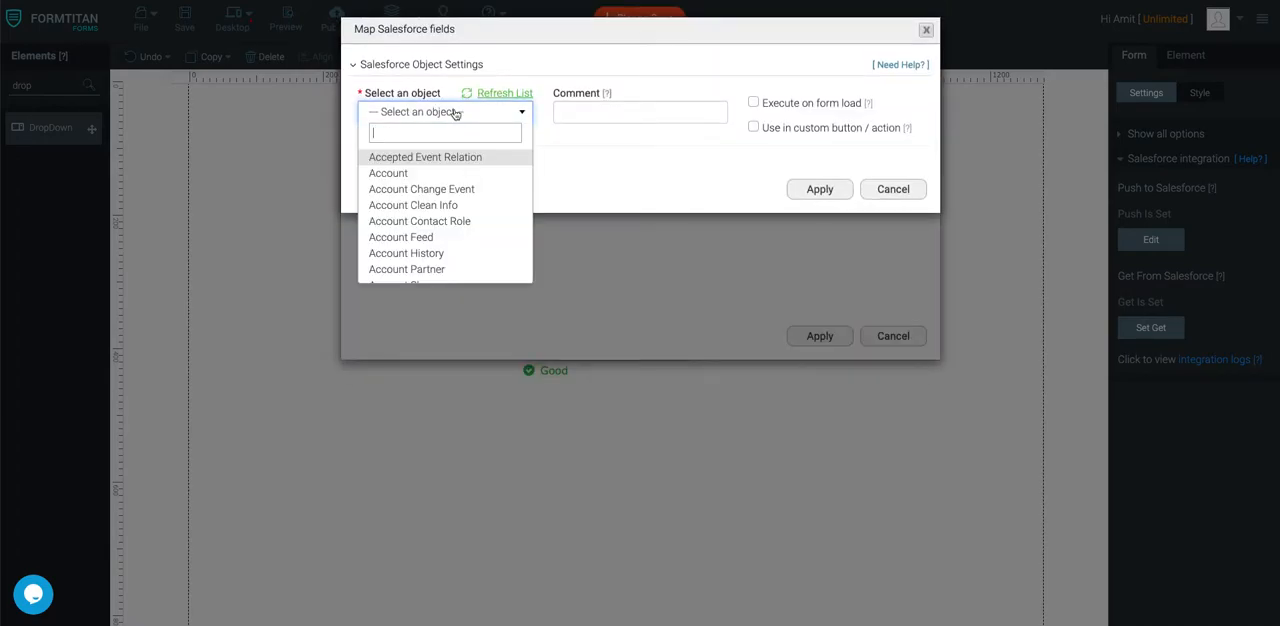
type("opport")
left_click(443, 157)
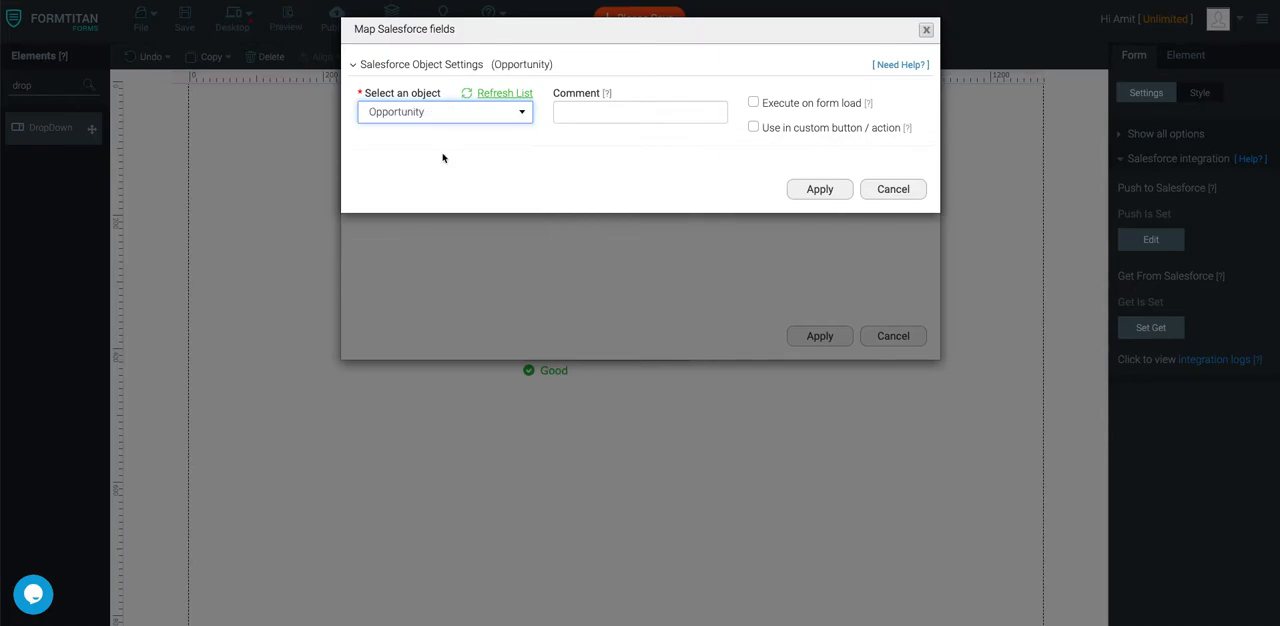
left_click(754, 103)
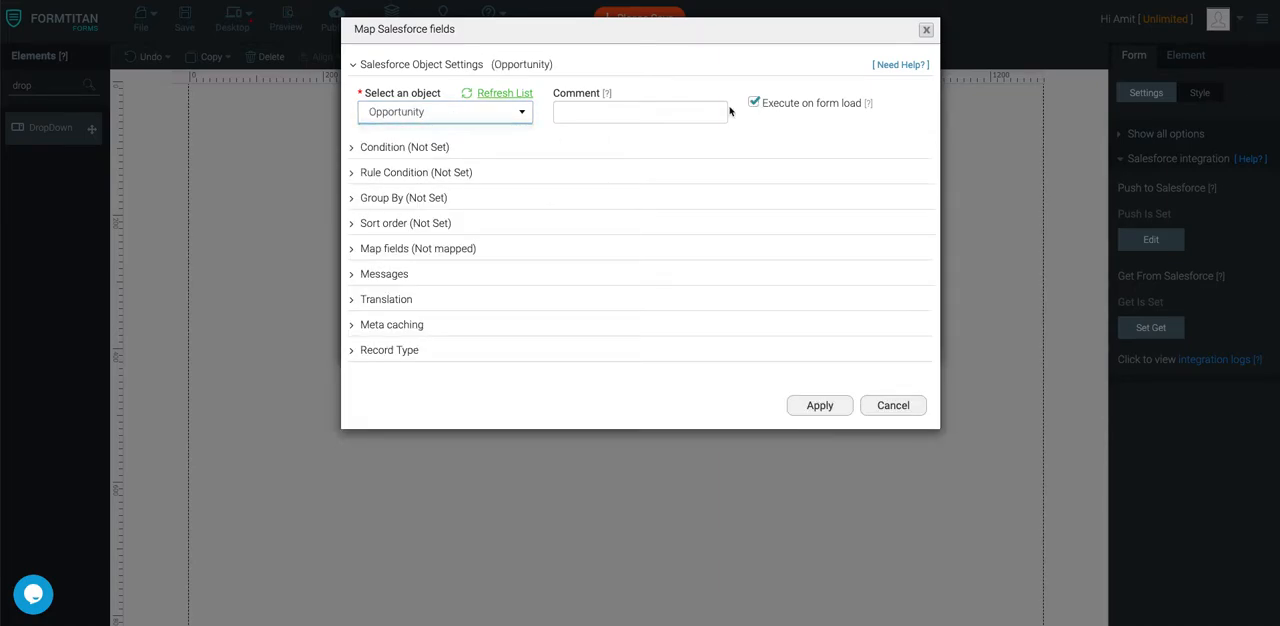
Define a condition for the Opportunity object where Opportunity ID Equals an Other value
left_click(410, 147)
left_click(408, 250)
left_click(463, 69)
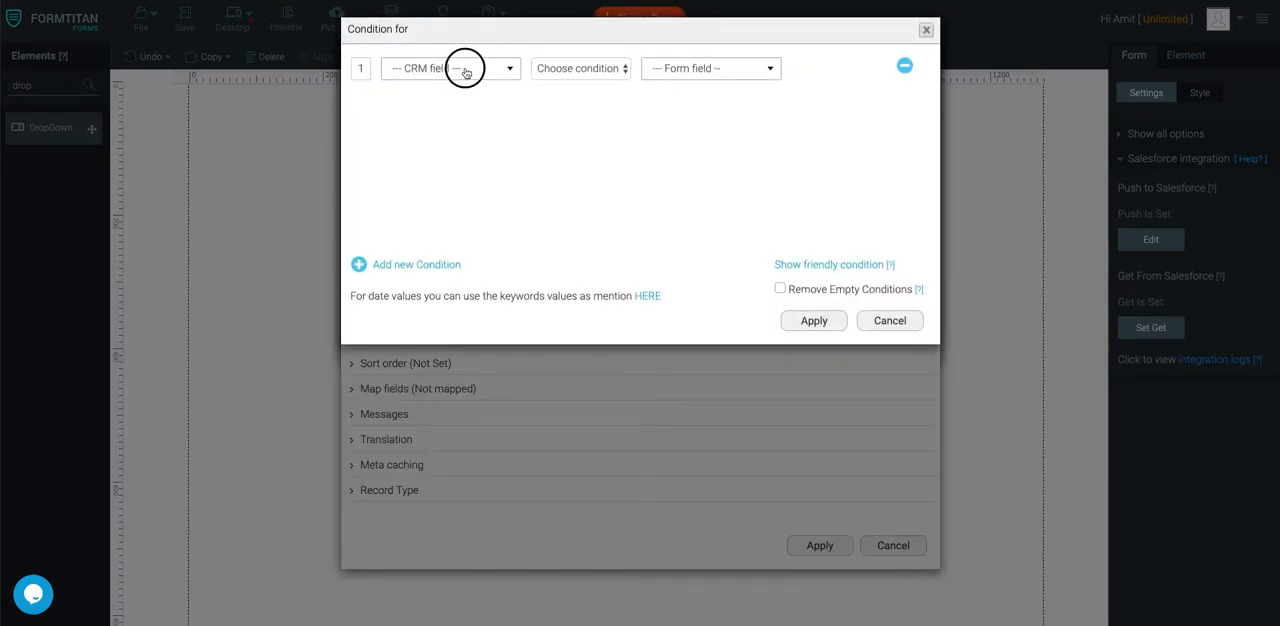
left_click(446, 177)
left_click(580, 68)
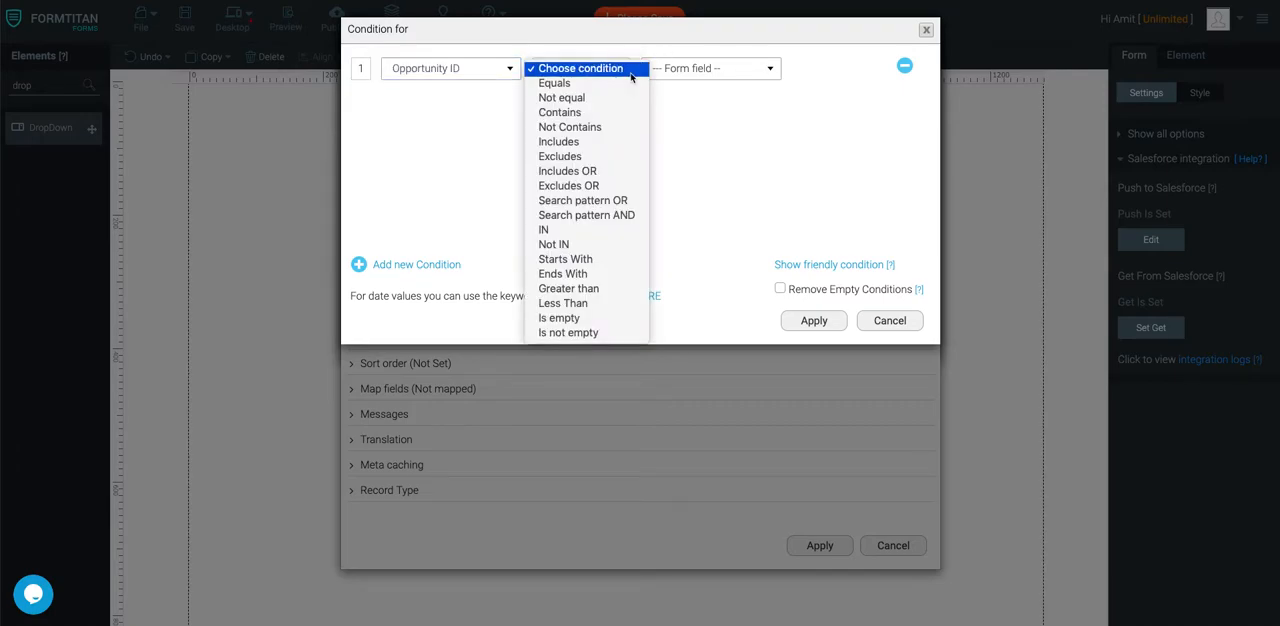
left_click(560, 82)
left_click(706, 72)
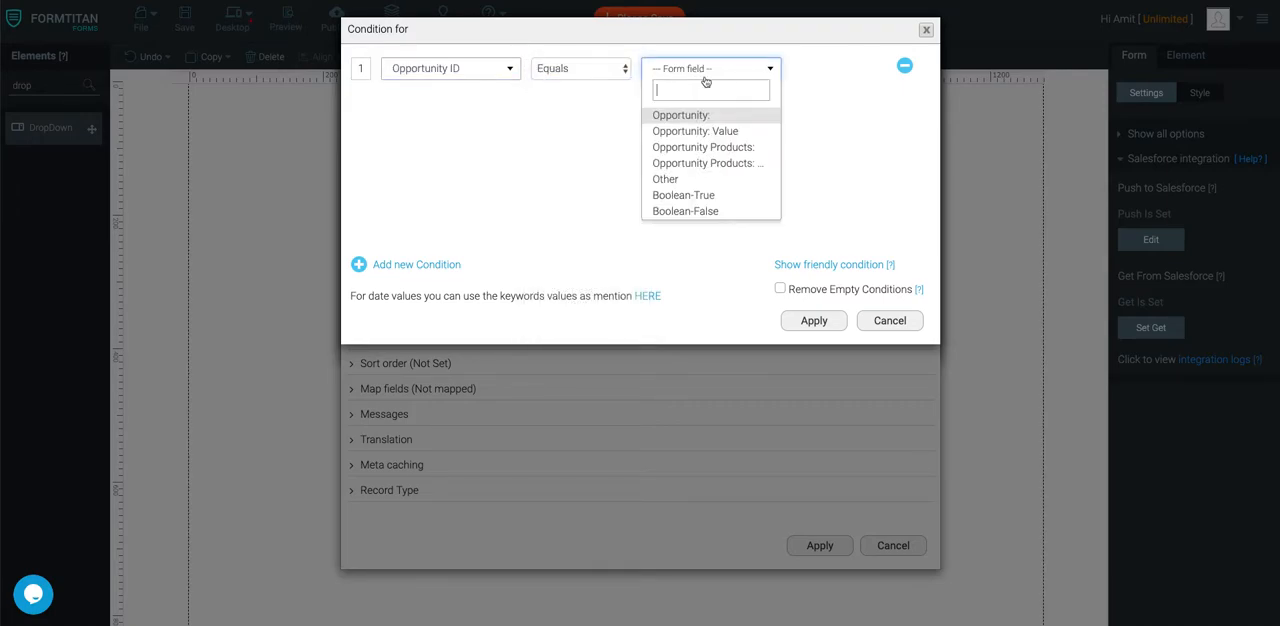
left_click(666, 179)
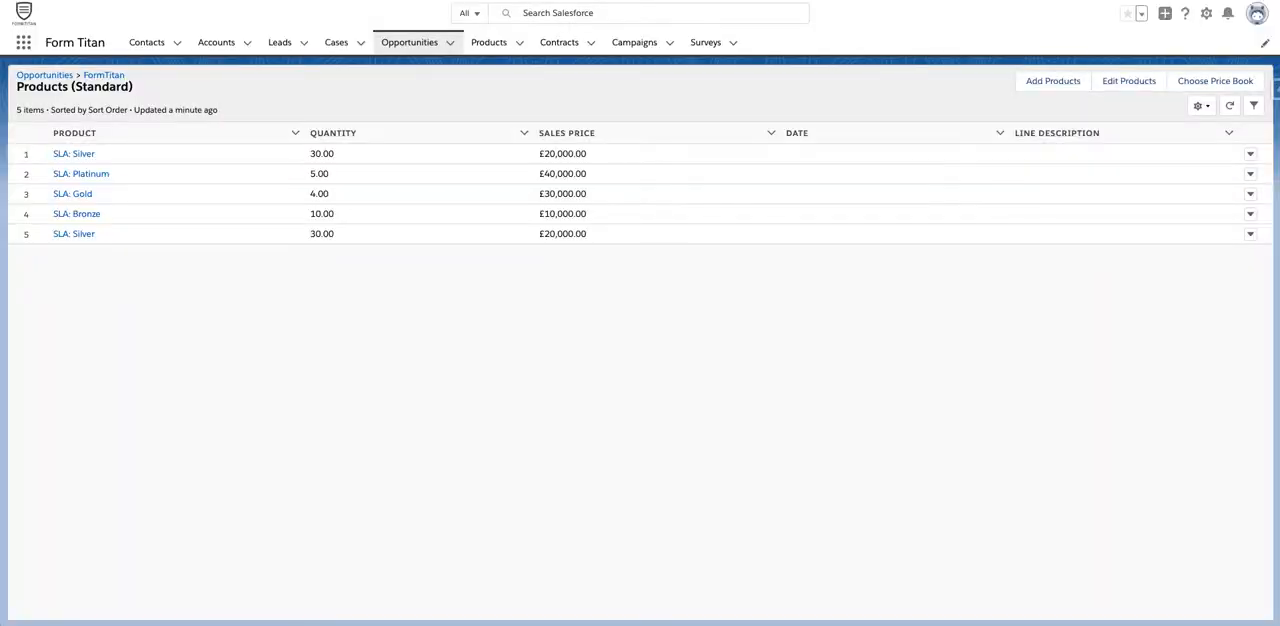
Get the FormTitan opportunity's record ID from Salesforce, paste it as the condition's custom value, and apply the condition
left_click(439, 45)
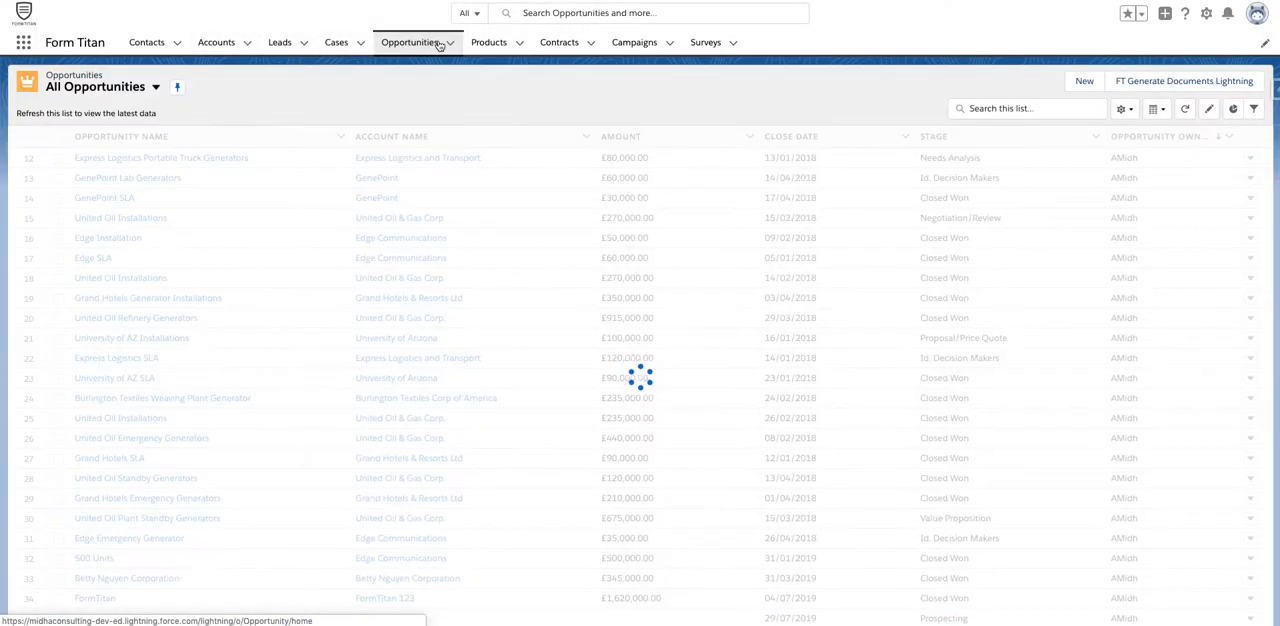
scroll(127, 525, "down", 5)
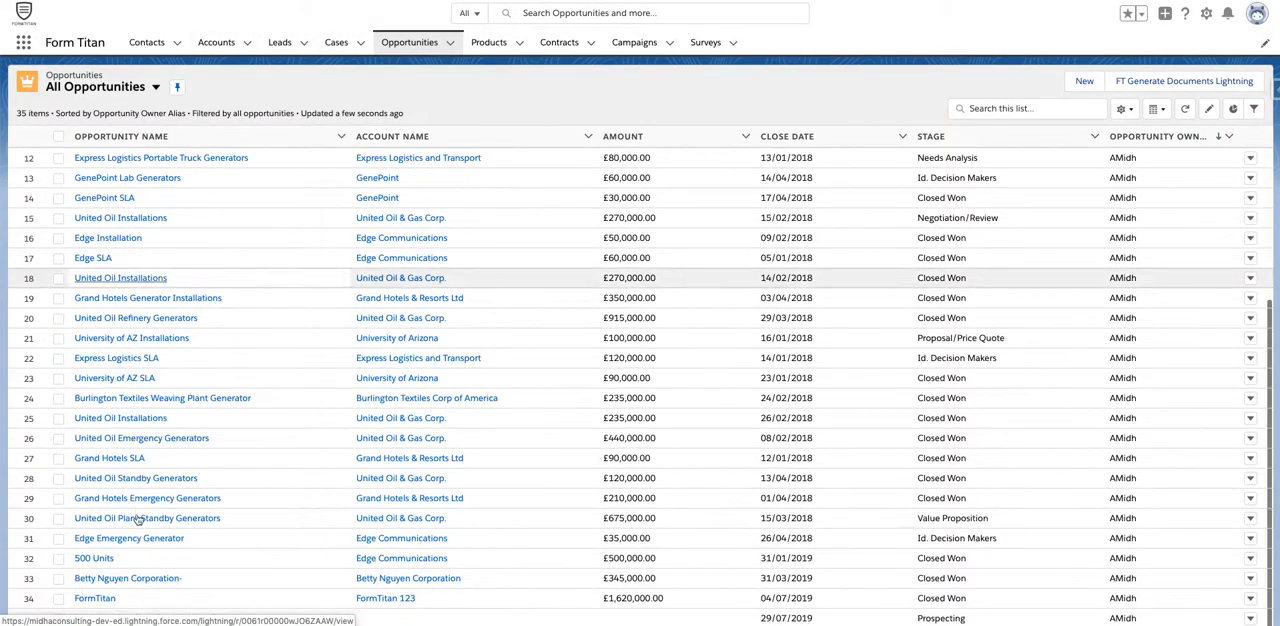
left_click(90, 600)
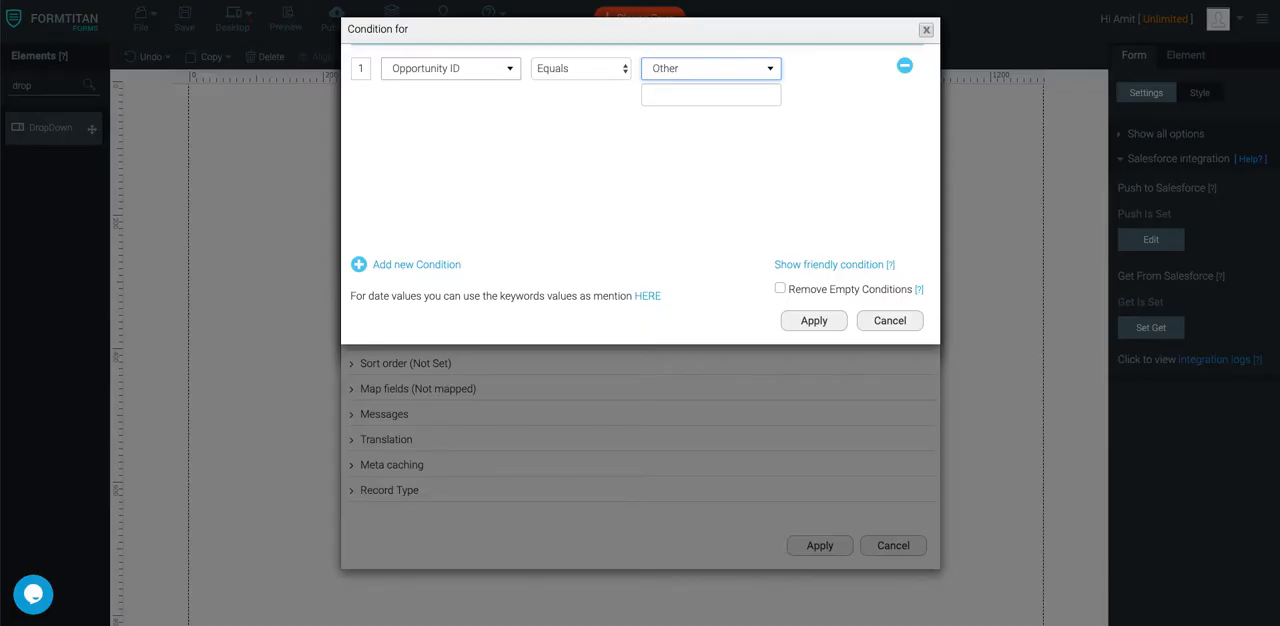
left_click(740, 97)
type("0061r00001AQ01EAAT")
left_click(834, 322)
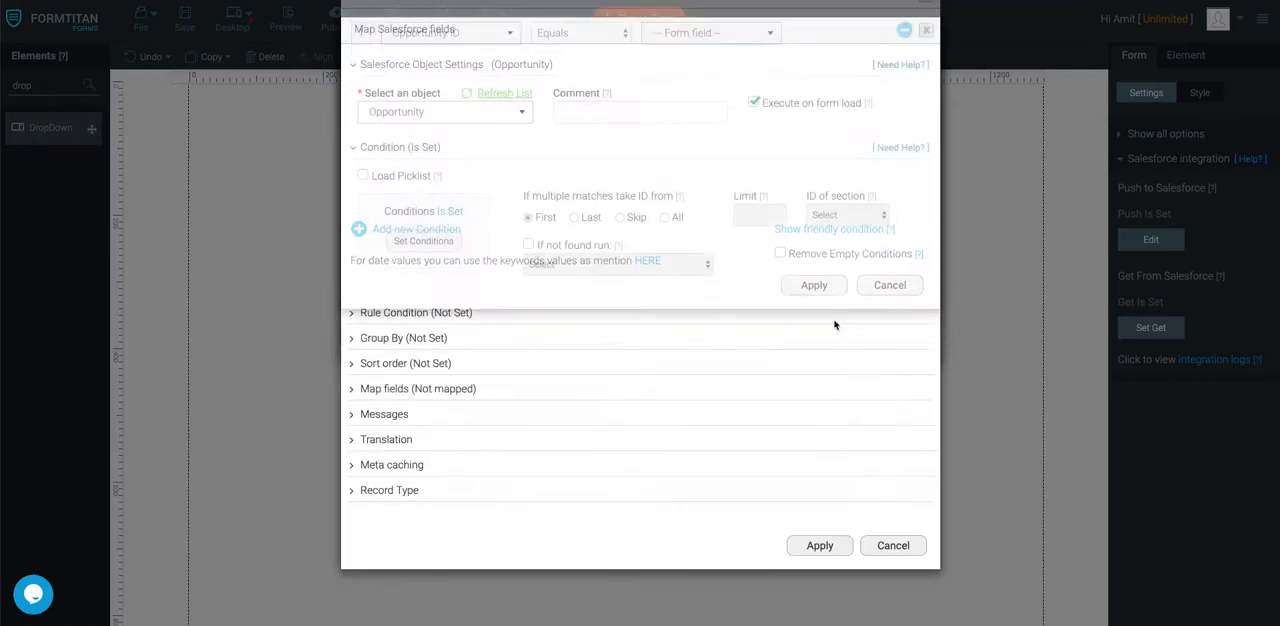
Map the Opportunity dropdown (fld78) to the Salesforce Name field and apply the Opportunity object's settings
left_click(470, 388)
left_click(422, 458)
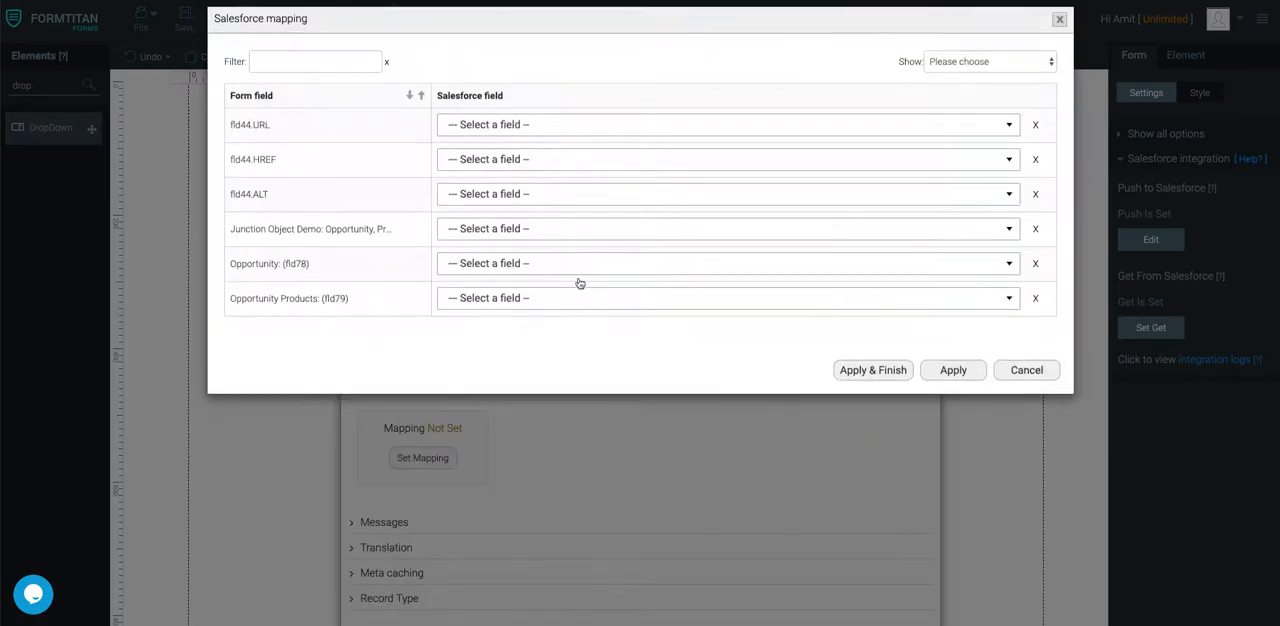
left_click(517, 277)
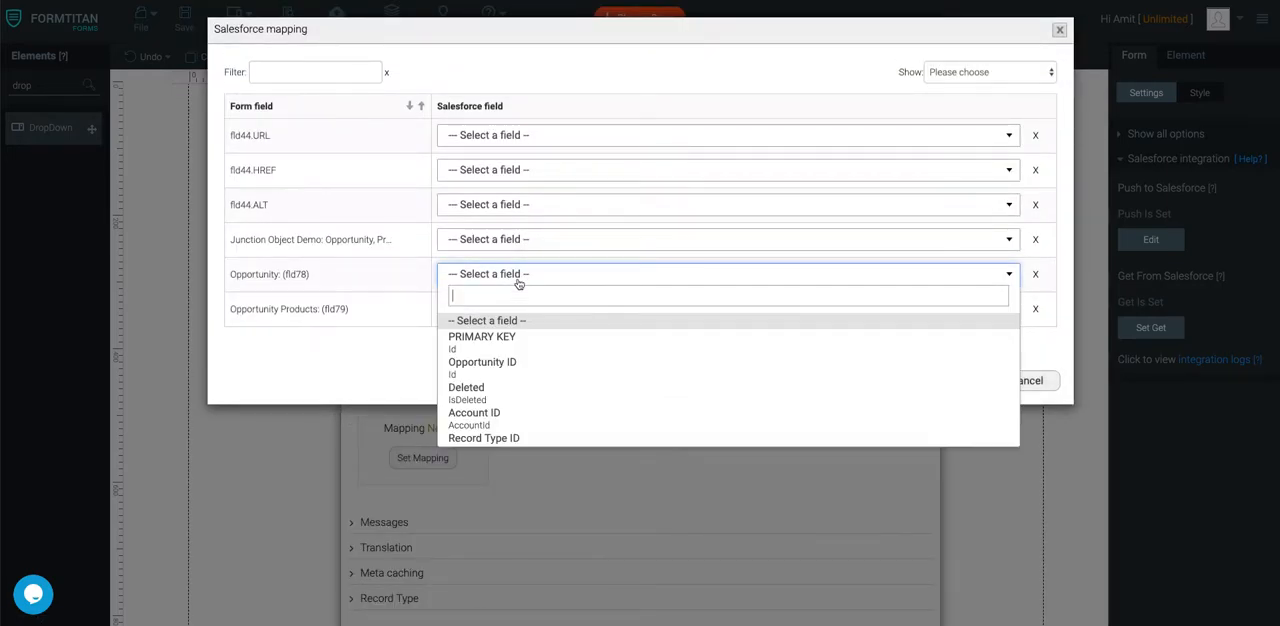
type("name")
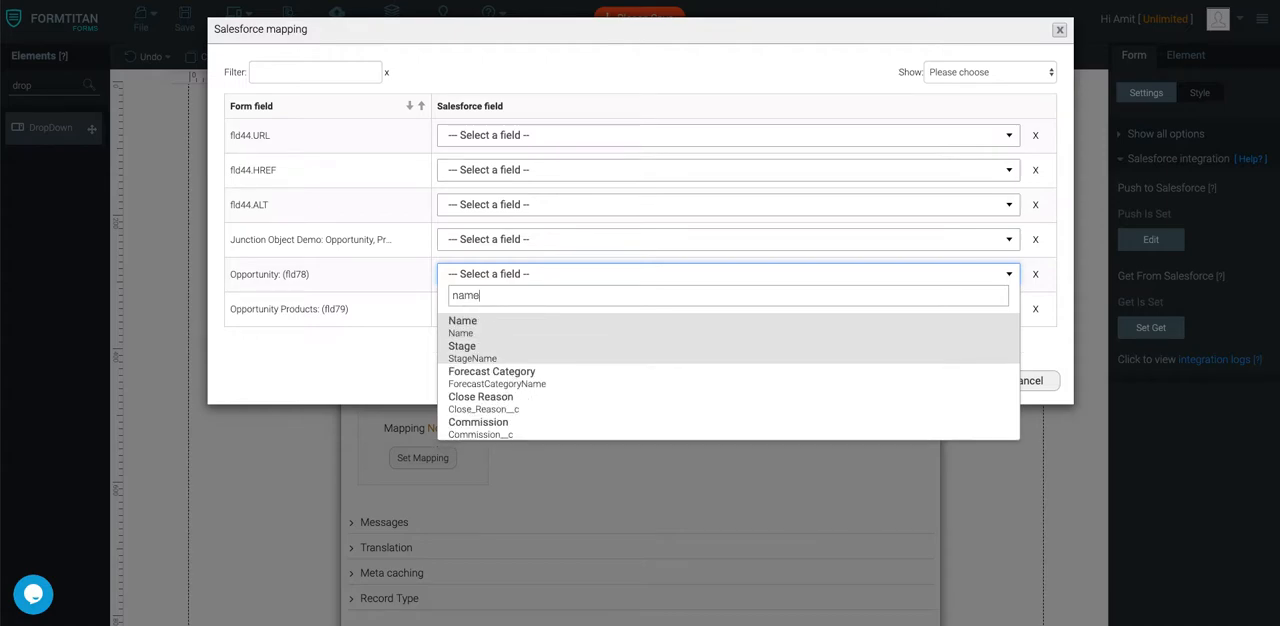
left_click(530, 330)
left_click(940, 384)
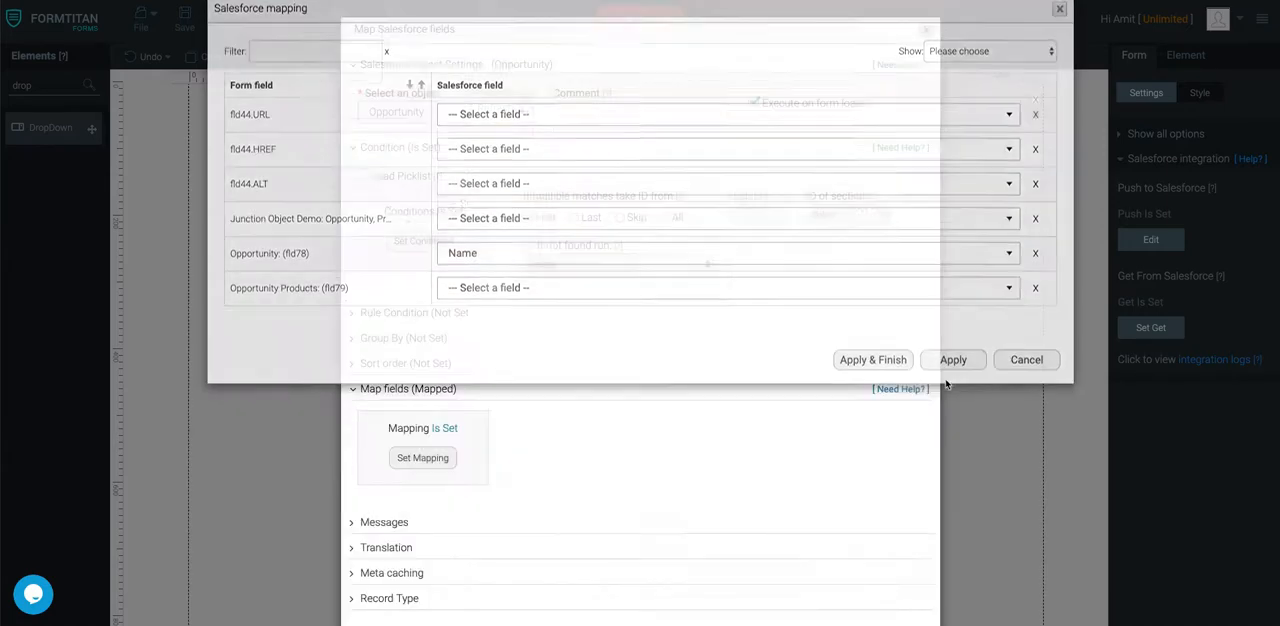
left_click(812, 582)
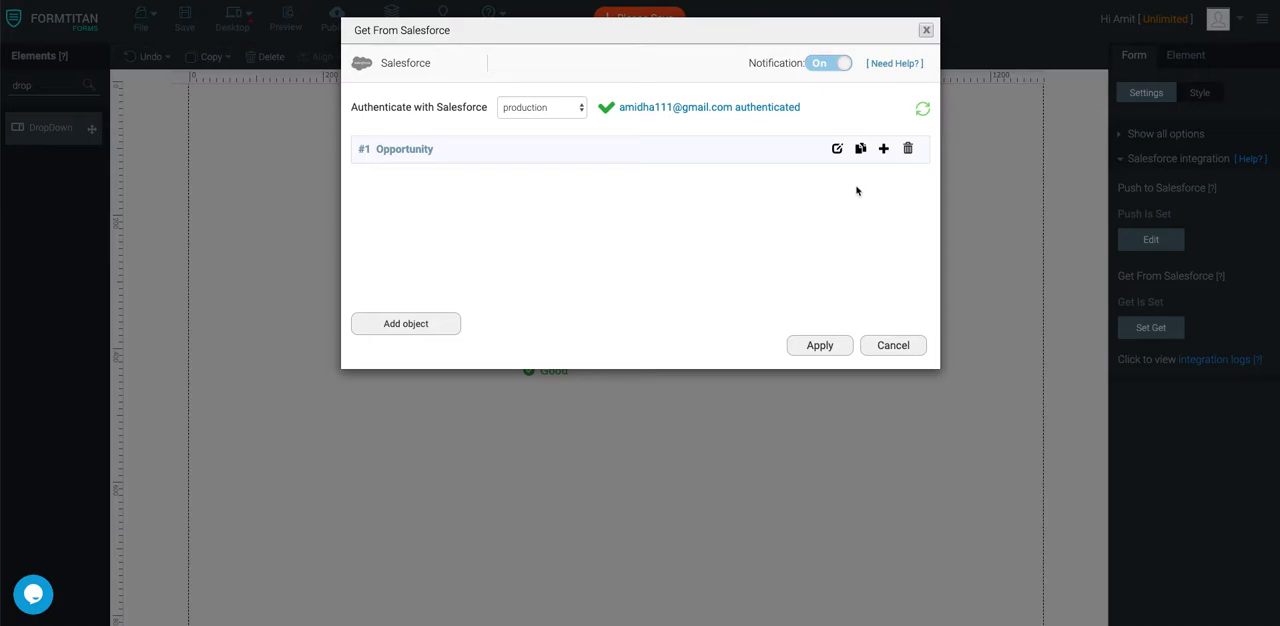
Add a child object under #1 Opportunity and set it to Opportunity Product
left_click(884, 149)
left_click(481, 119)
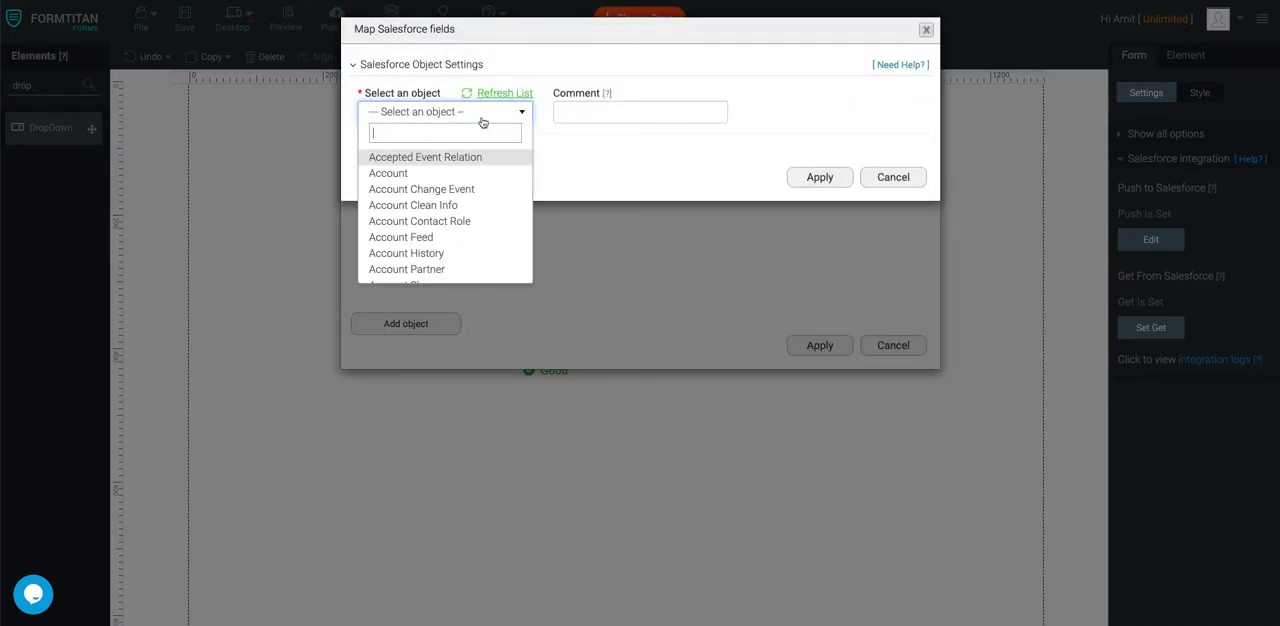
type("opport")
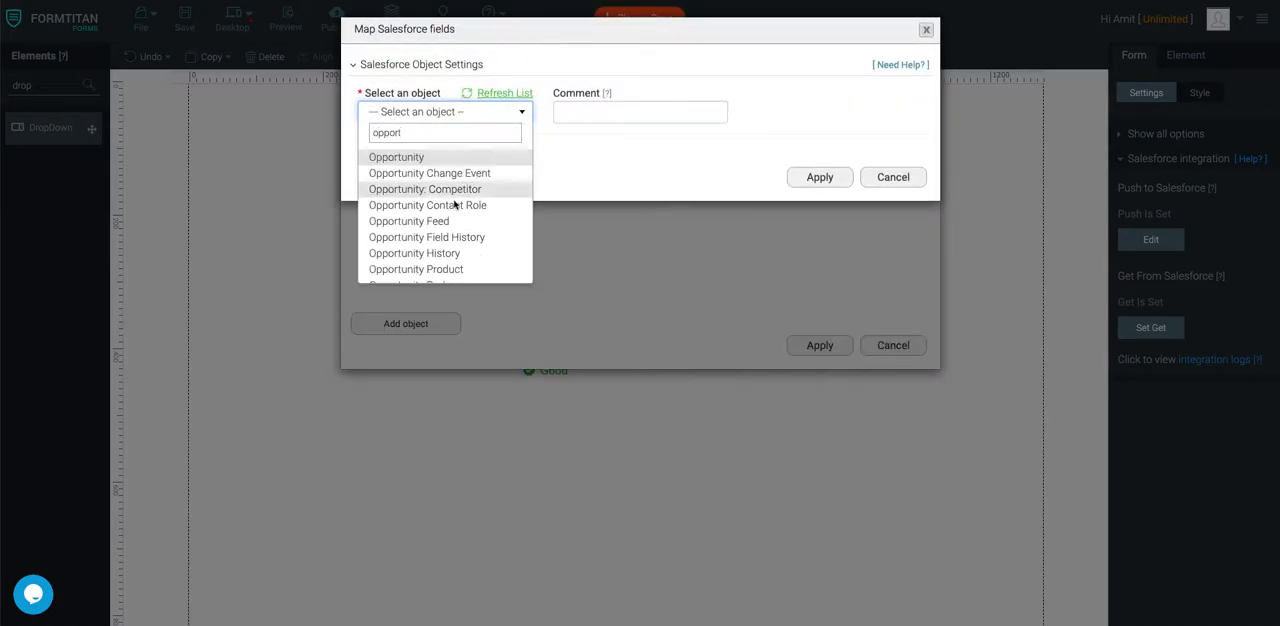
left_click(443, 270)
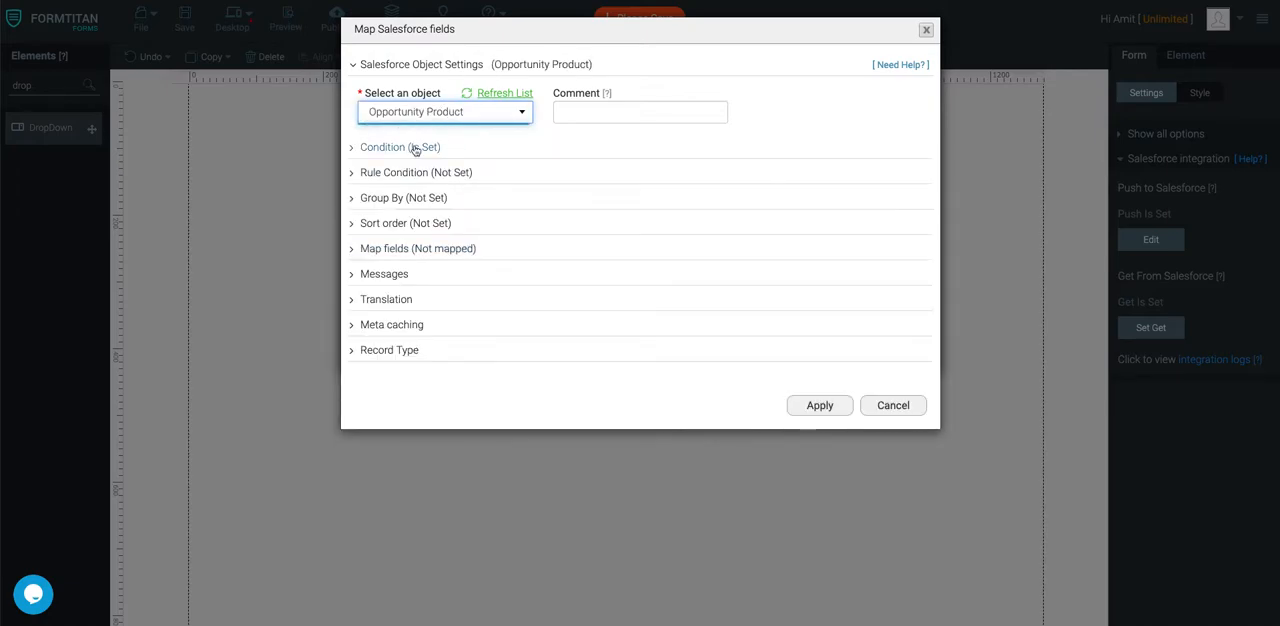
Set Opportunity Product to take IDs from All matches and apply its condition Opportunity ID Equals #1 Opportunity's Opportunity ID
left_click(414, 147)
left_click(665, 218)
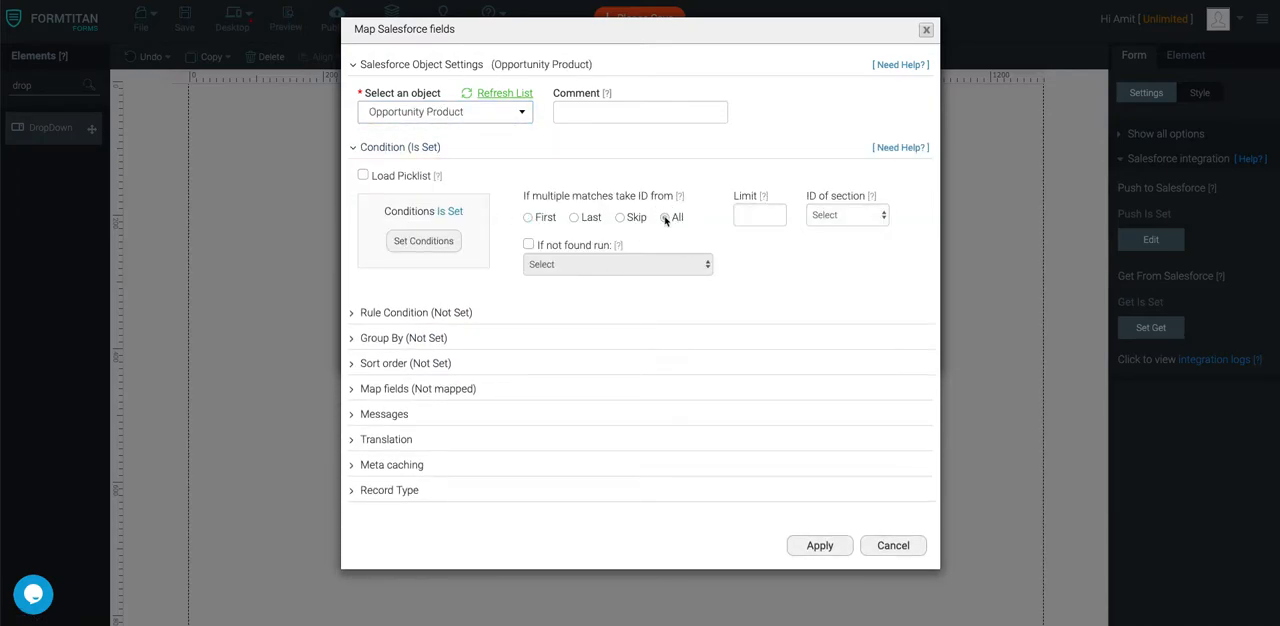
left_click(423, 242)
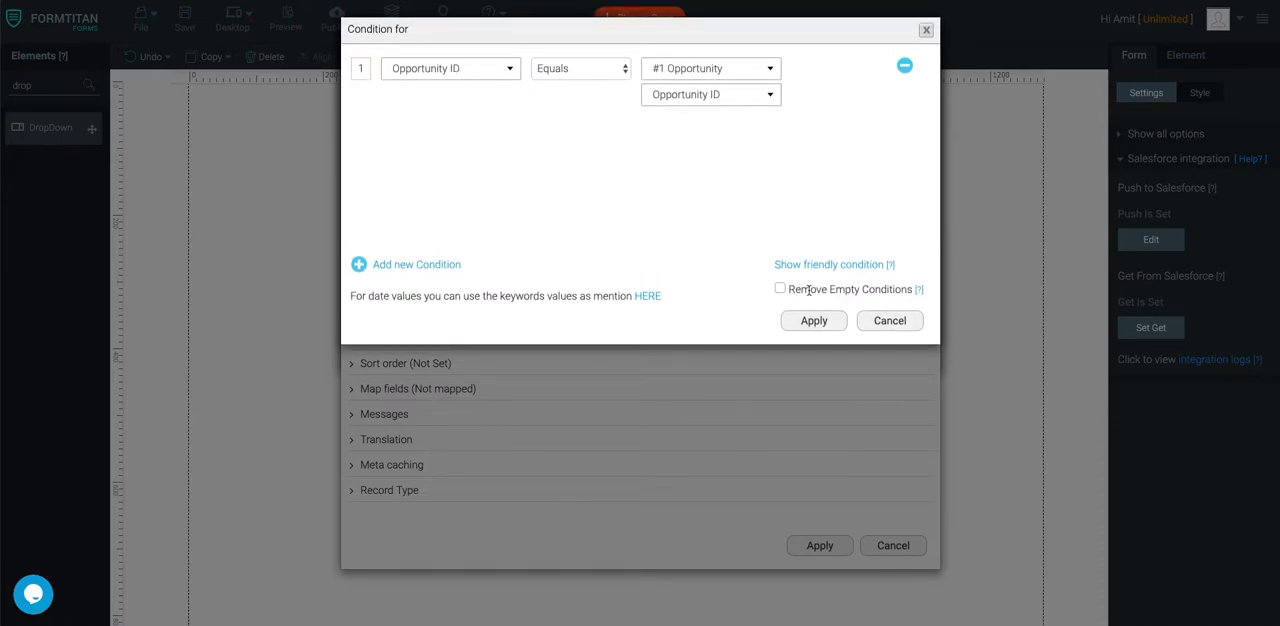
left_click(814, 321)
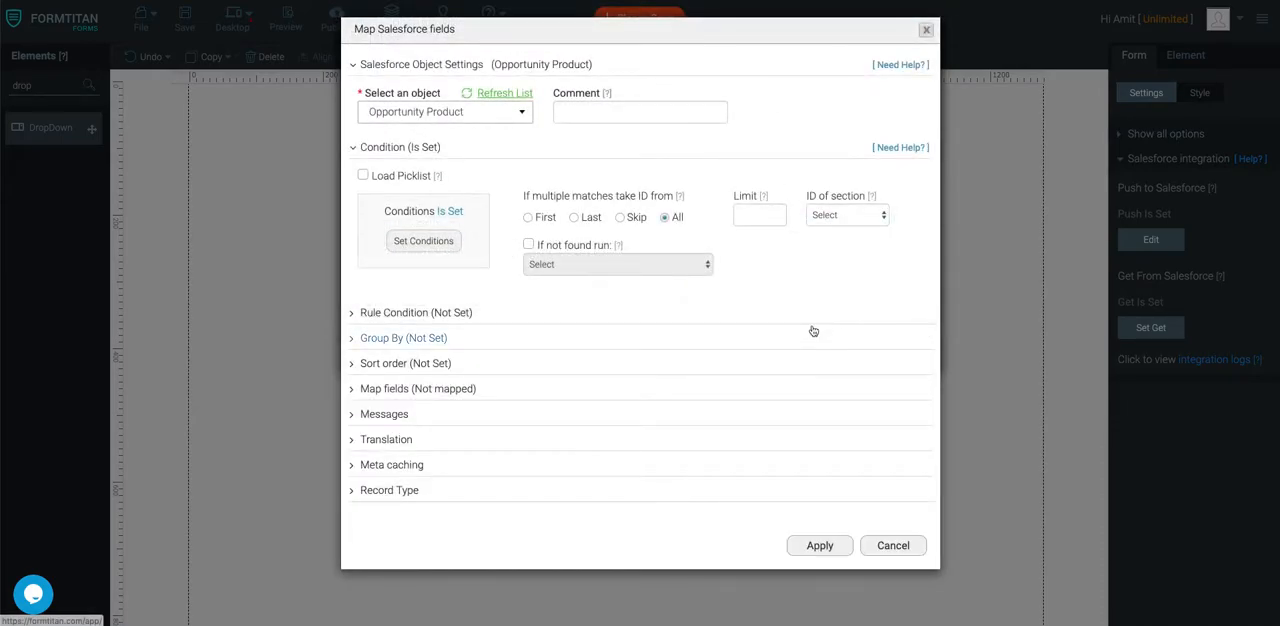
left_click(820, 545)
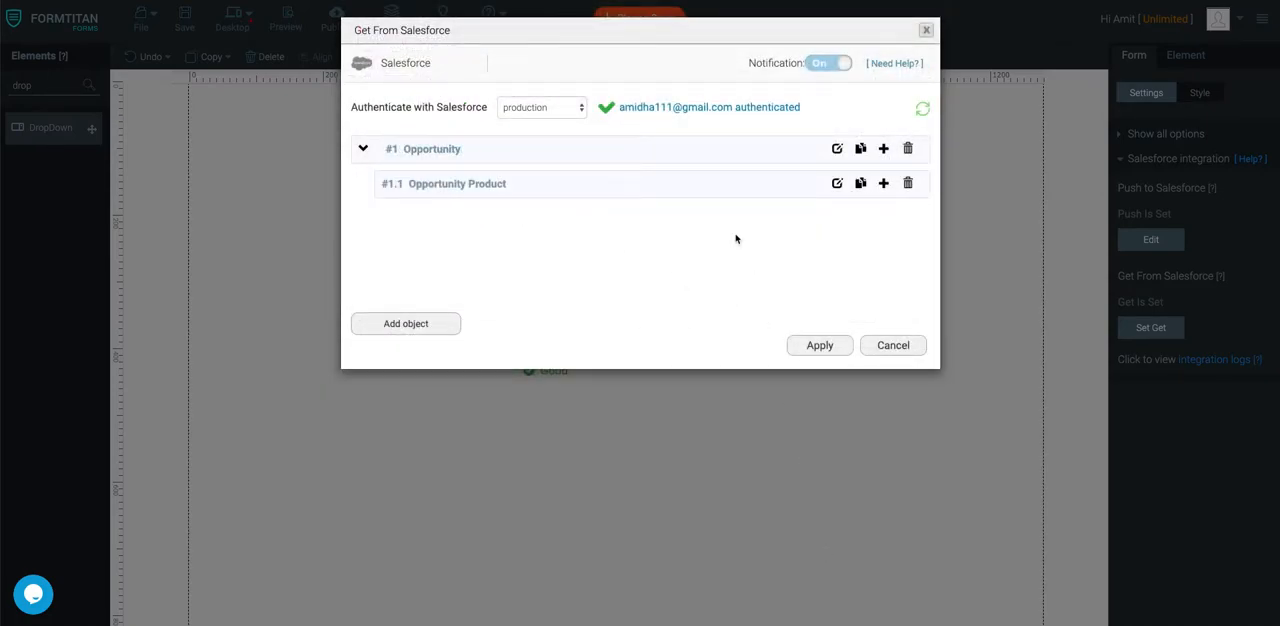
Add a child object under #1.1 Opportunity Product and set it to Product
left_click(884, 185)
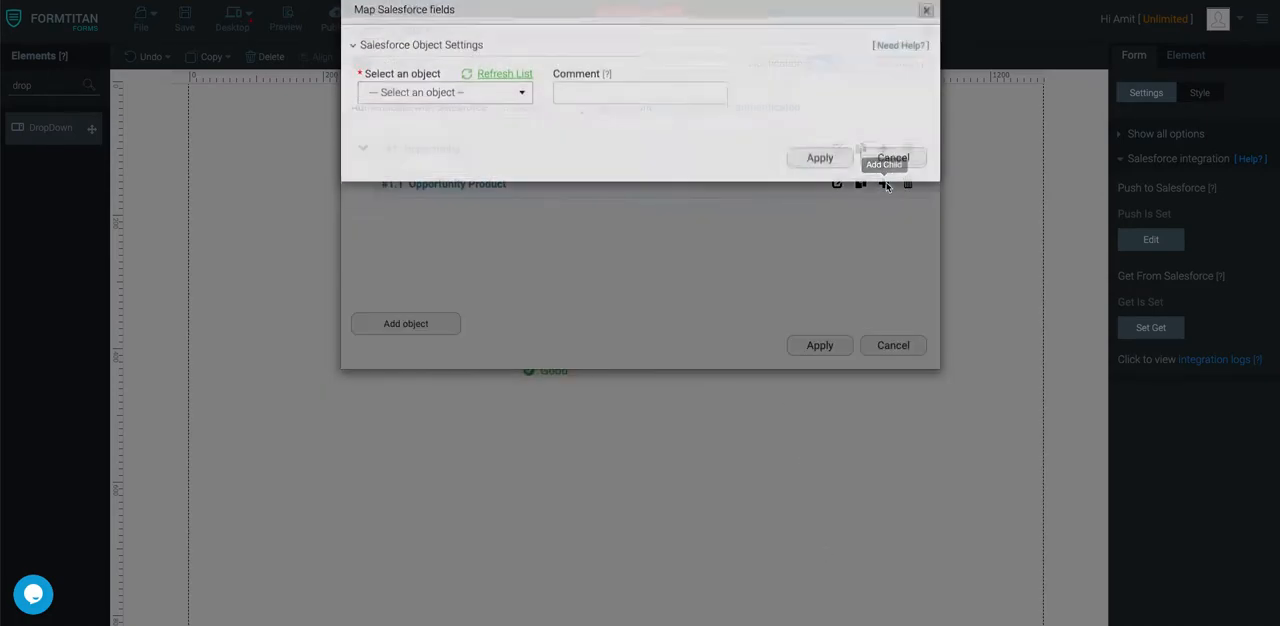
left_click(489, 118)
type("produ")
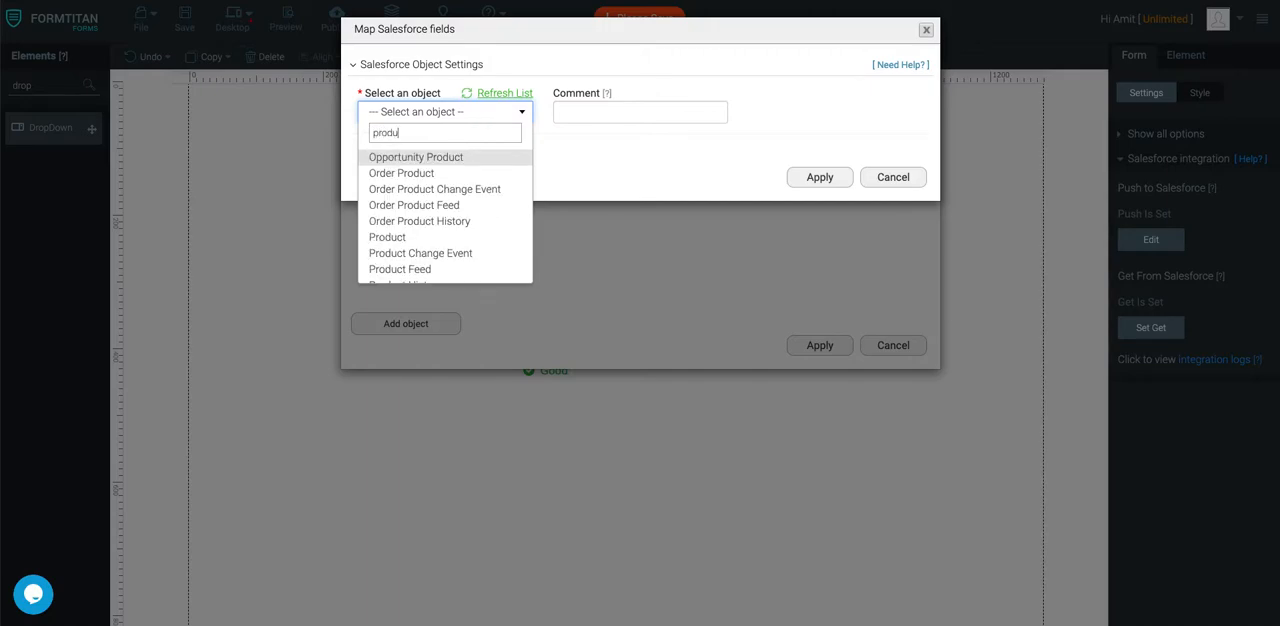
left_click(411, 237)
Set Product to take IDs from All matches and apply its condition Product ID IN #1.1 OpportunityLineItem's Product ID
left_click(436, 148)
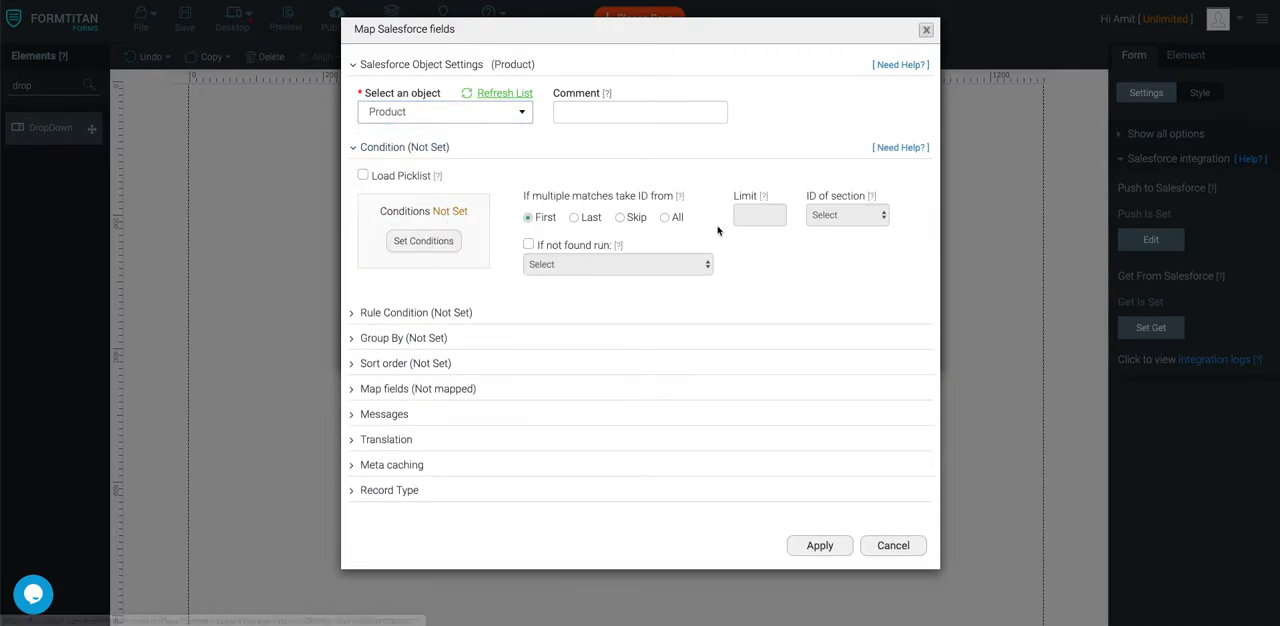
left_click(666, 219)
left_click(455, 249)
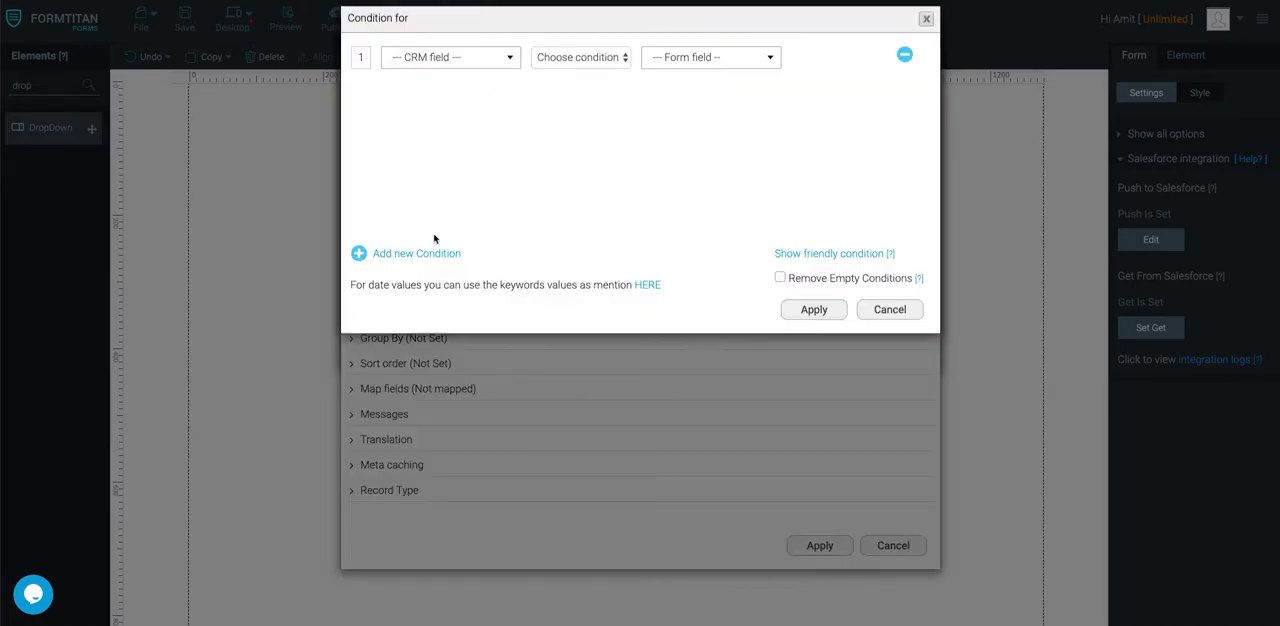
left_click(449, 66)
left_click(445, 163)
left_click(580, 68)
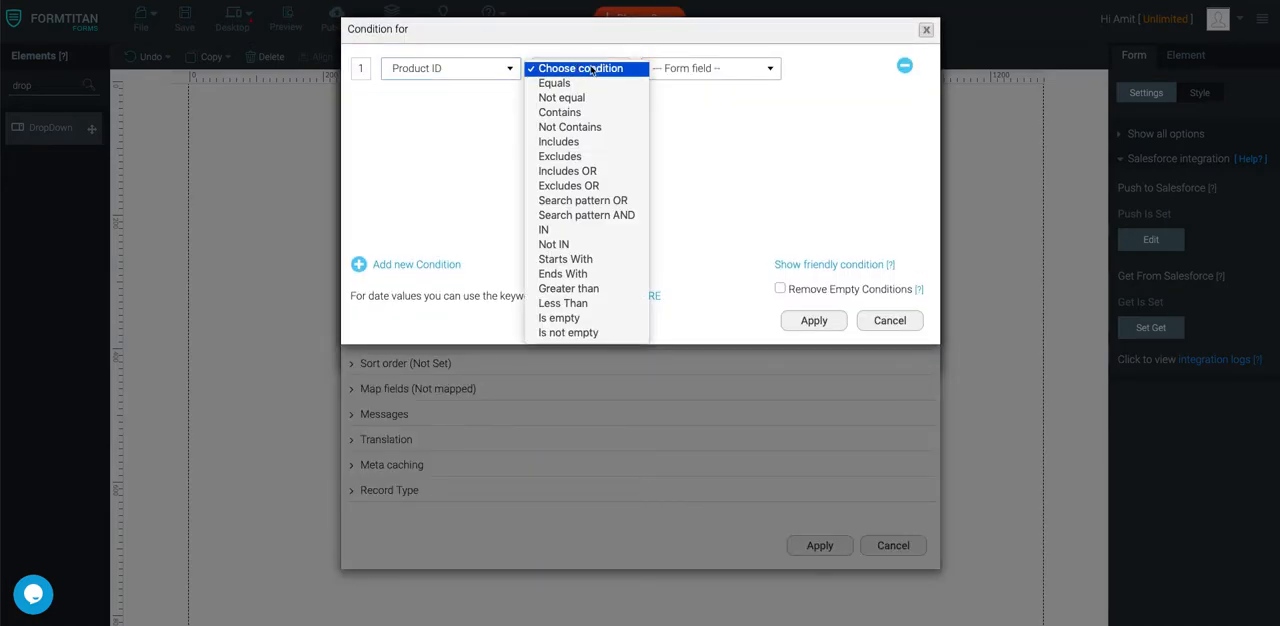
left_click(565, 232)
left_click(742, 68)
left_click(726, 129)
left_click(712, 98)
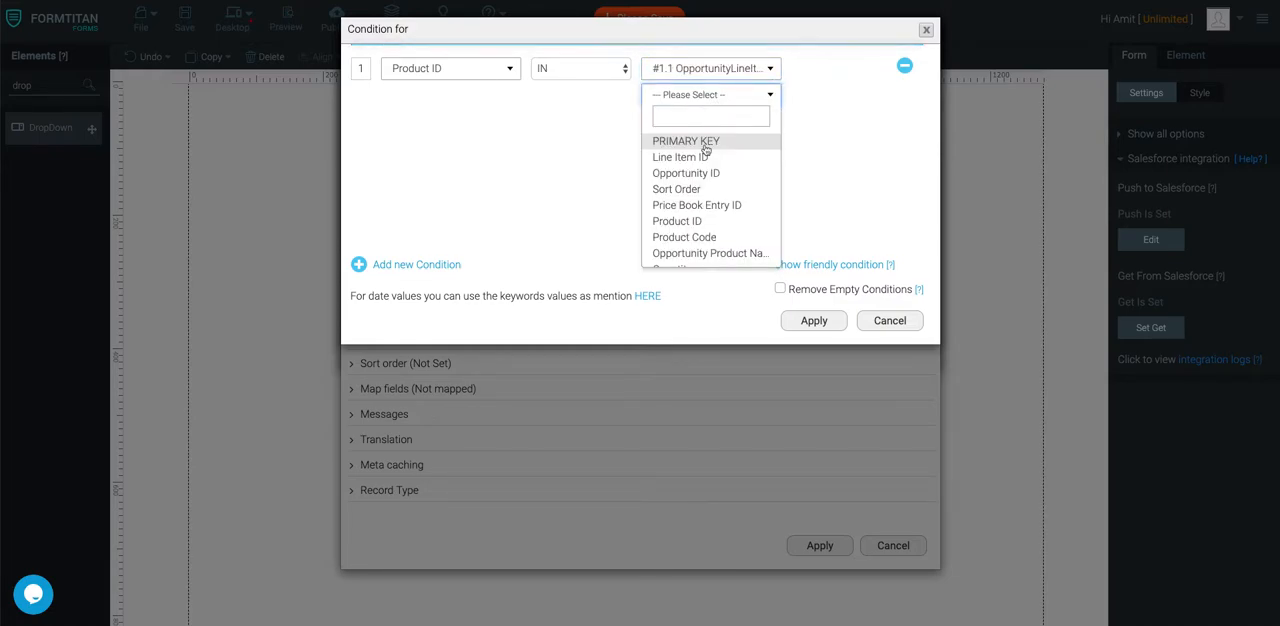
left_click(697, 221)
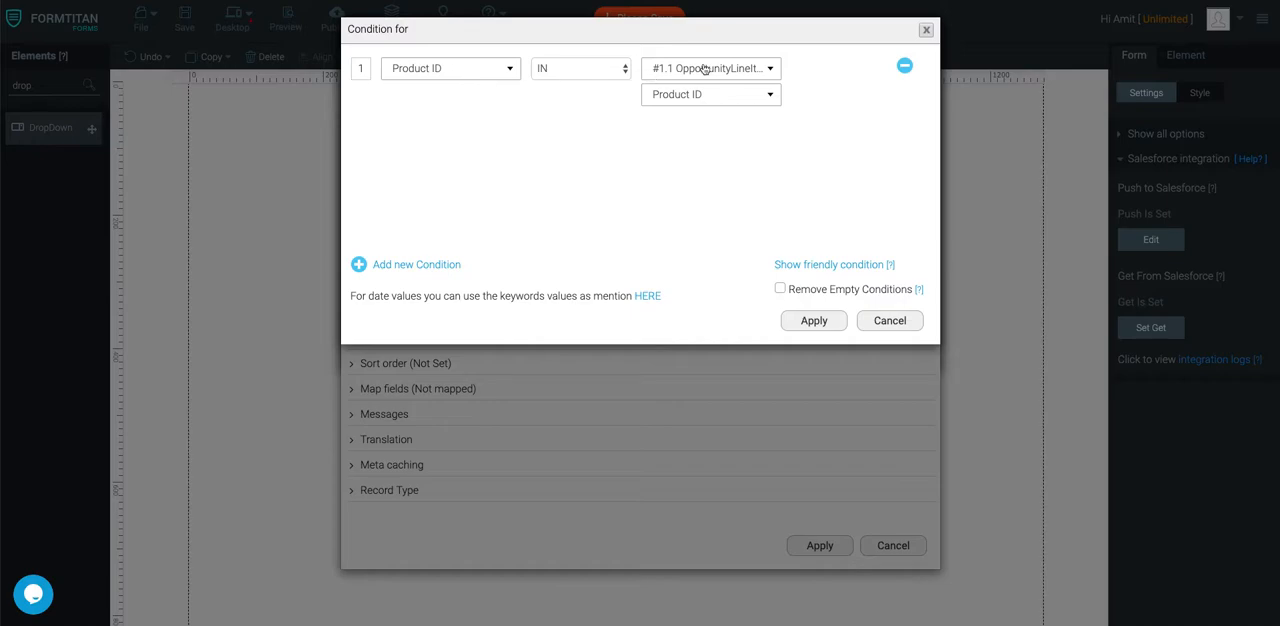
left_click(828, 329)
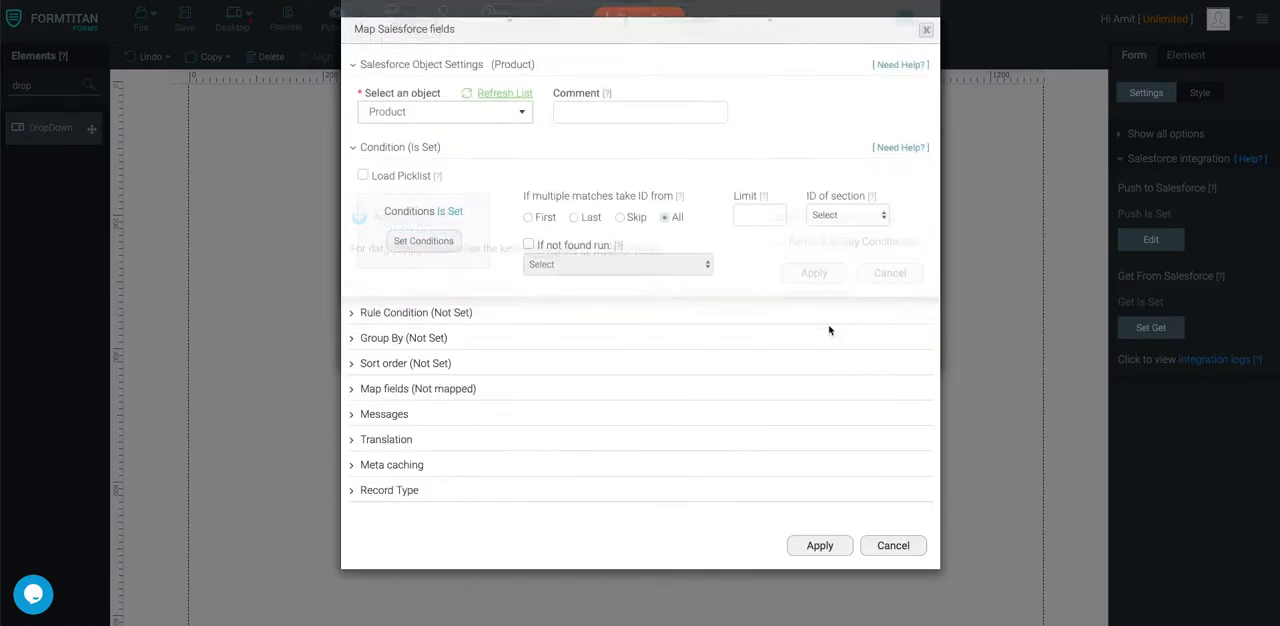
Map the Opportunity Products dropdown (fld79) to the Salesforce Product Name field, then apply and finish the integration setup
left_click(432, 388)
left_click(413, 465)
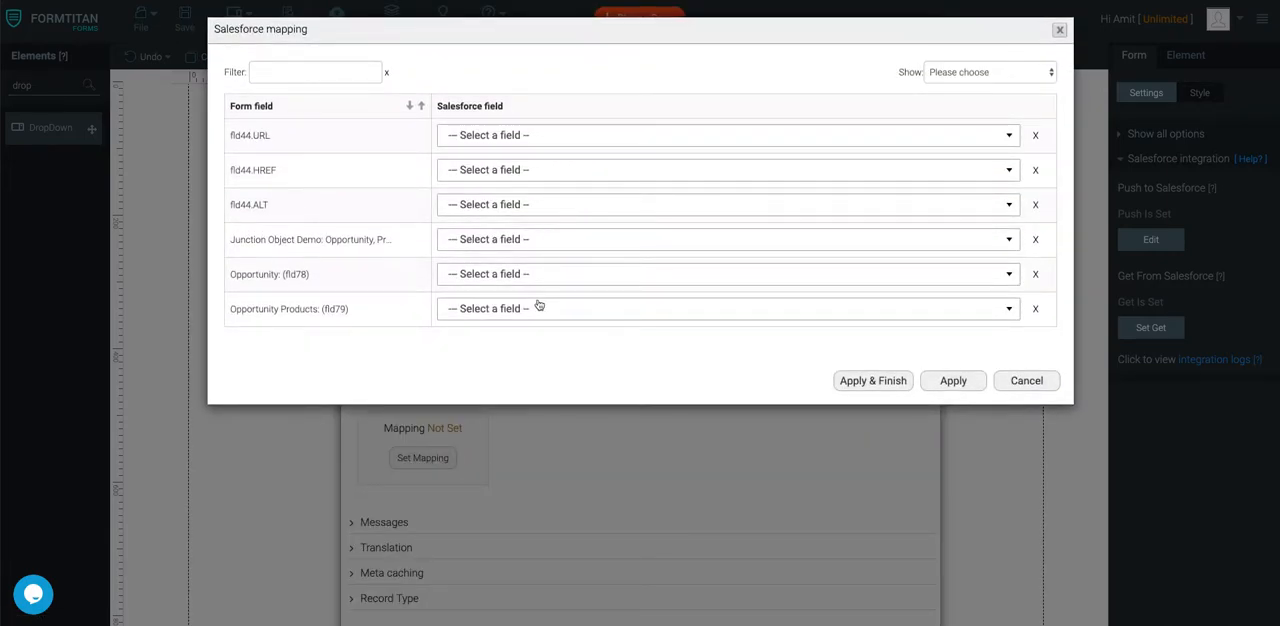
left_click(539, 305)
left_click(500, 430)
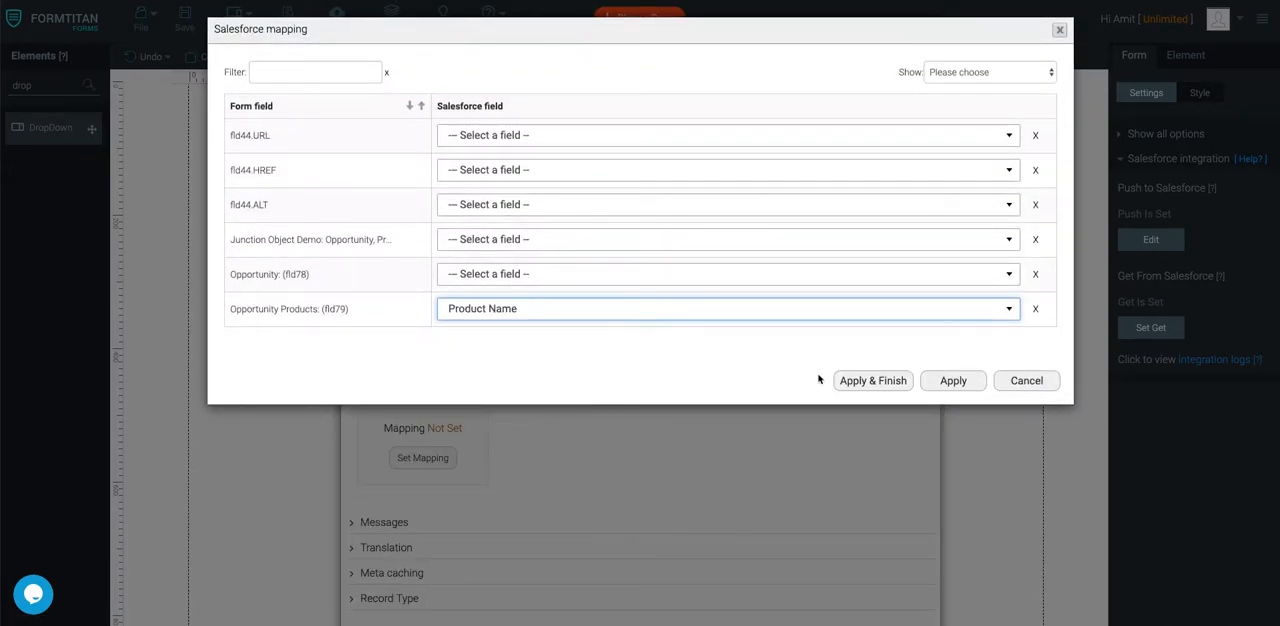
left_click(895, 387)
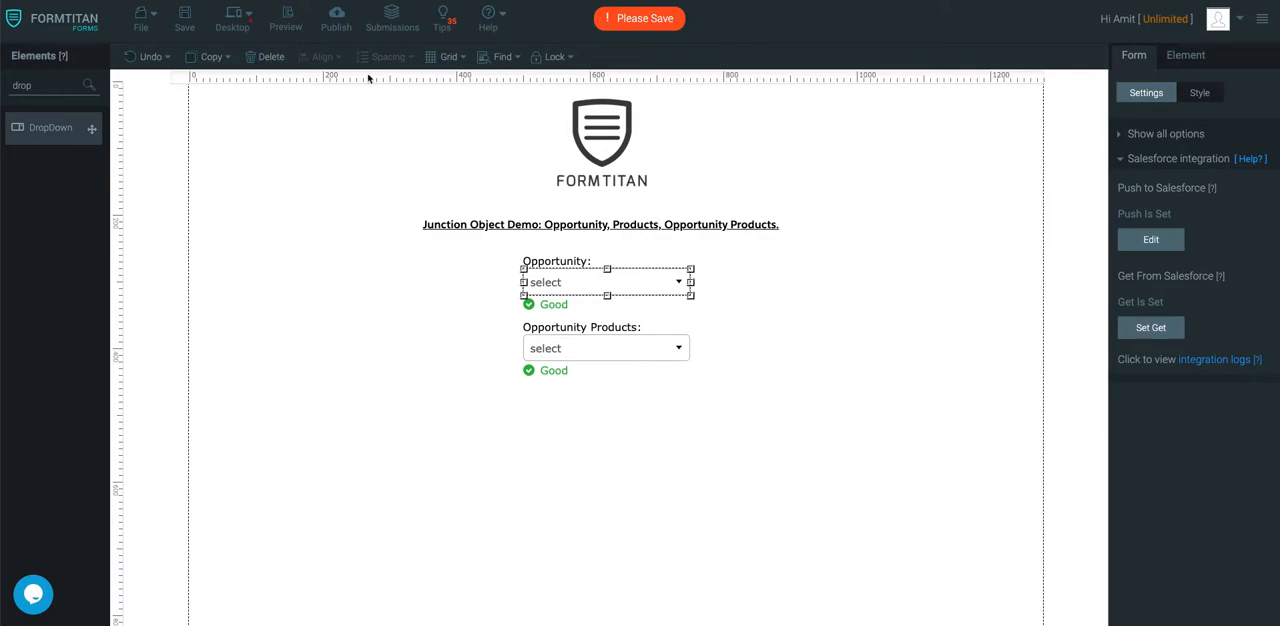
Save and preview the form, and compare its Opportunity Products dropdown with the full product list of the FormTitan opportunity in Salesforce
left_click(184, 20)
left_click(286, 20)
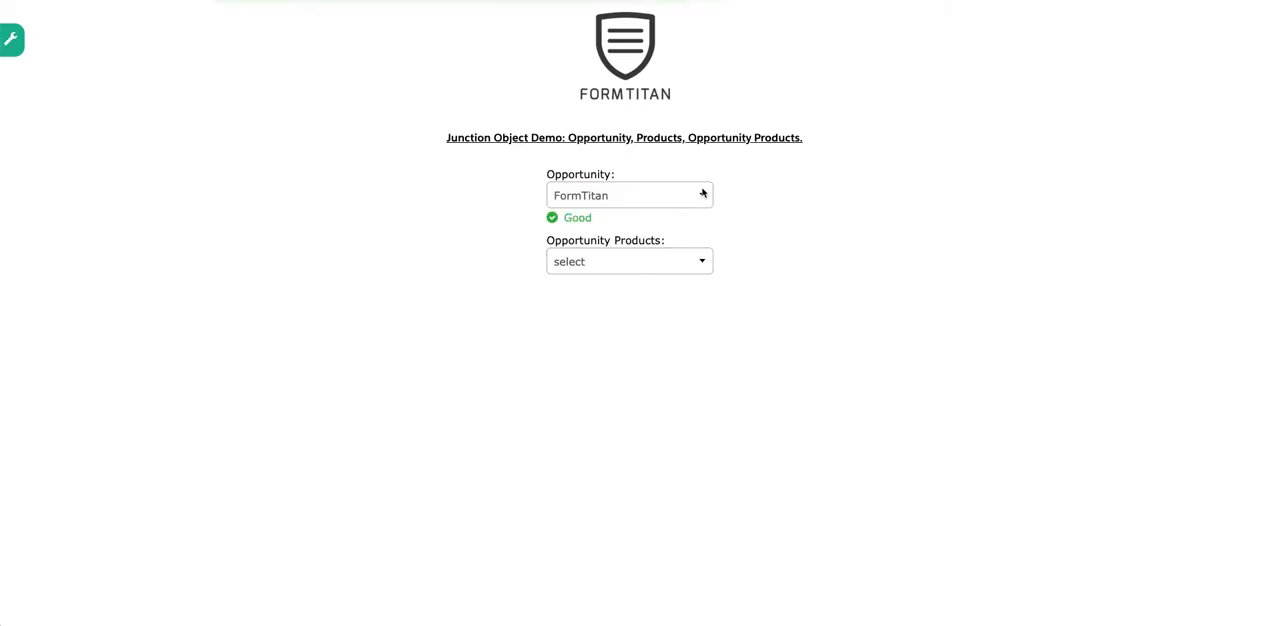
left_click(665, 254)
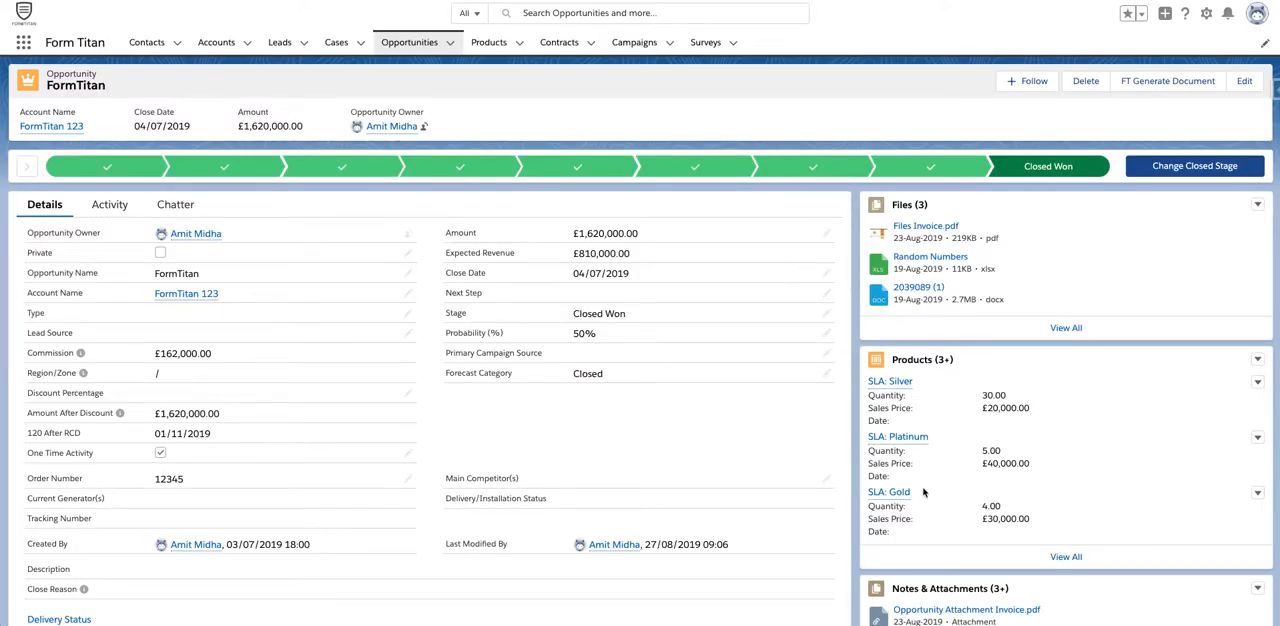
left_click(1062, 556)
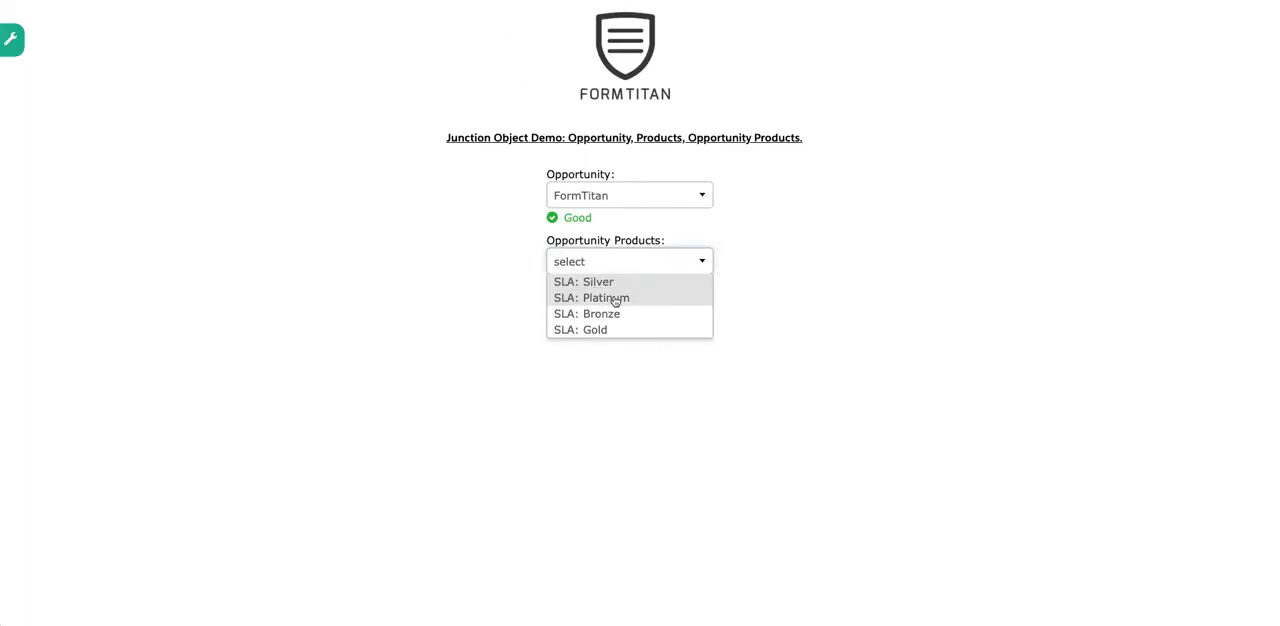
key("ctrl+shift+Tab")
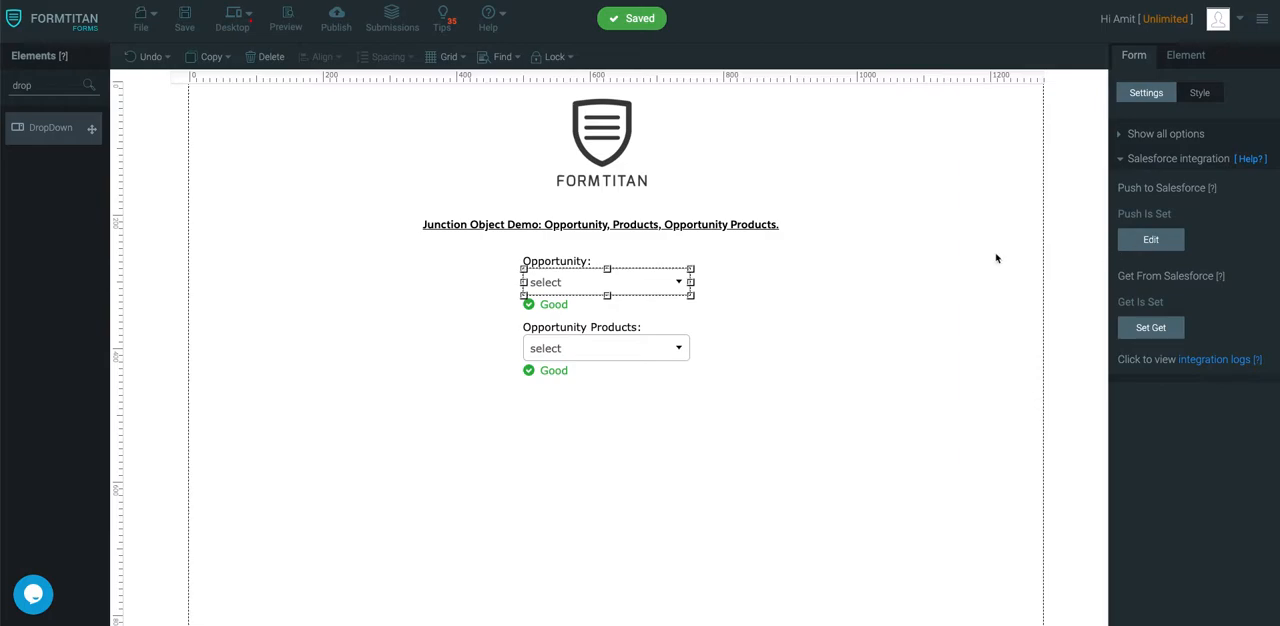
Reopen the form's Get From Salesforce setup and review the #1 Opportunity object's settings without changing them
left_click(652, 345)
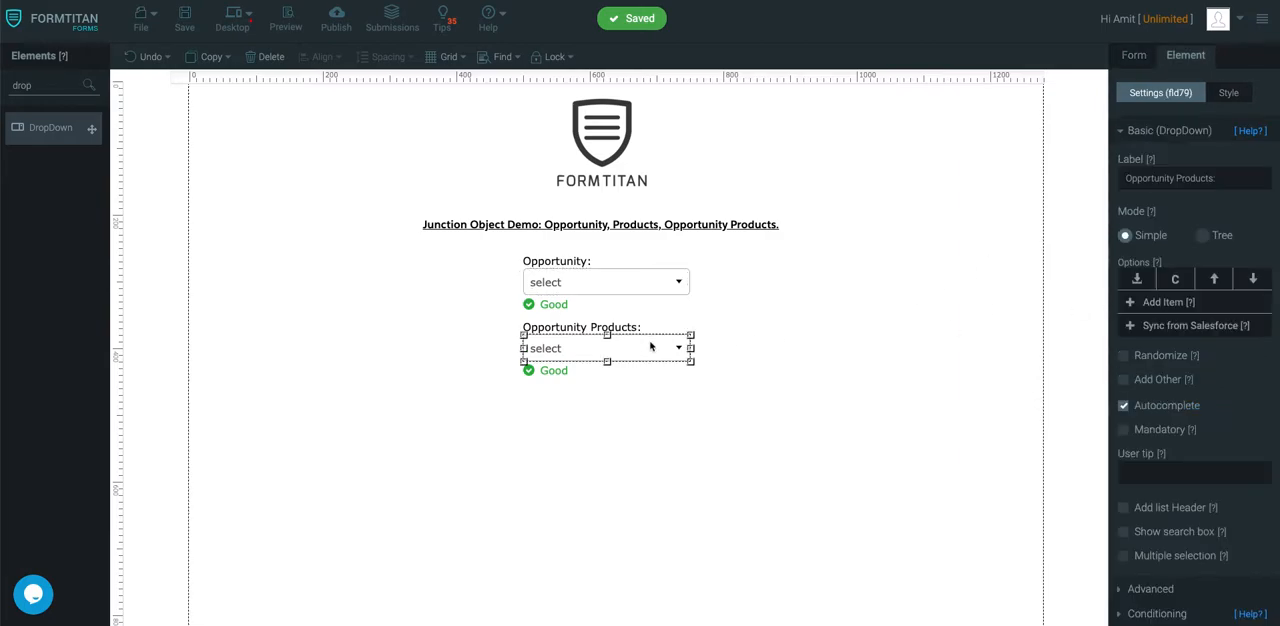
left_click(927, 312)
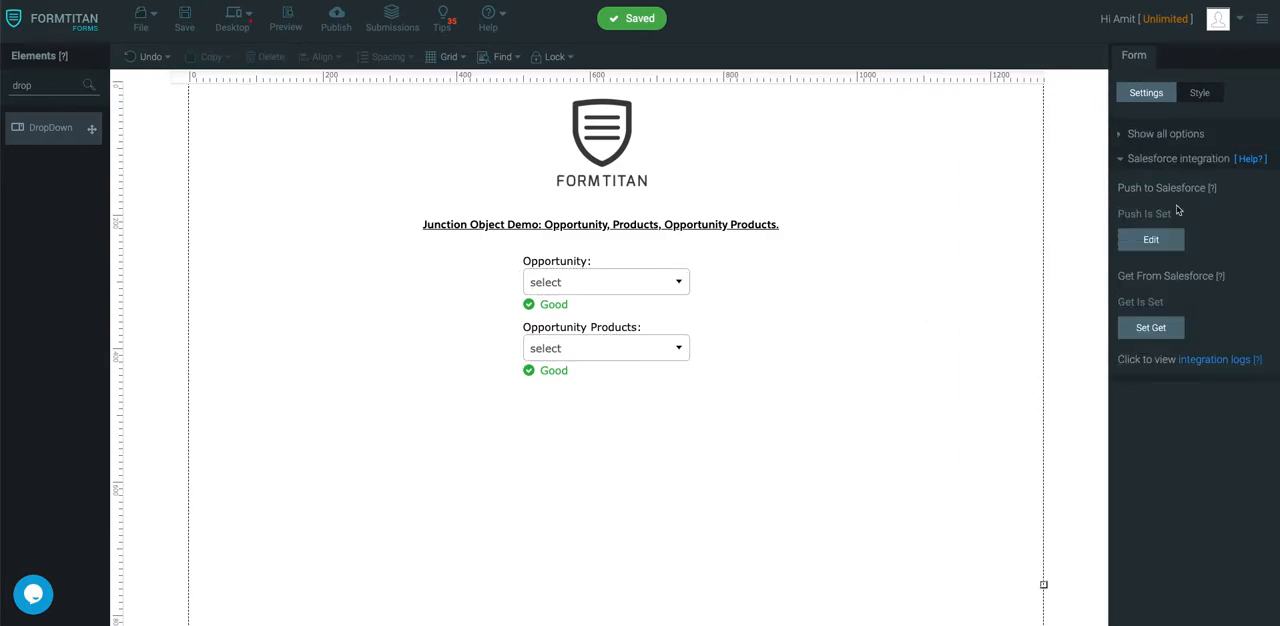
left_click(1150, 326)
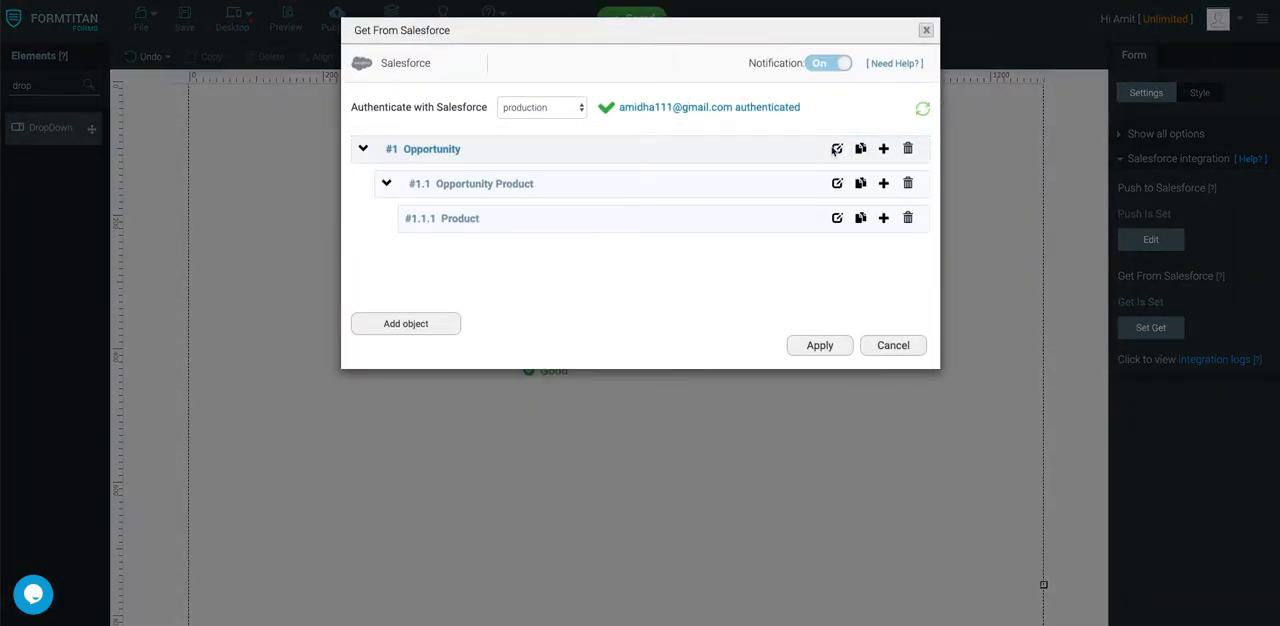
left_click(837, 148)
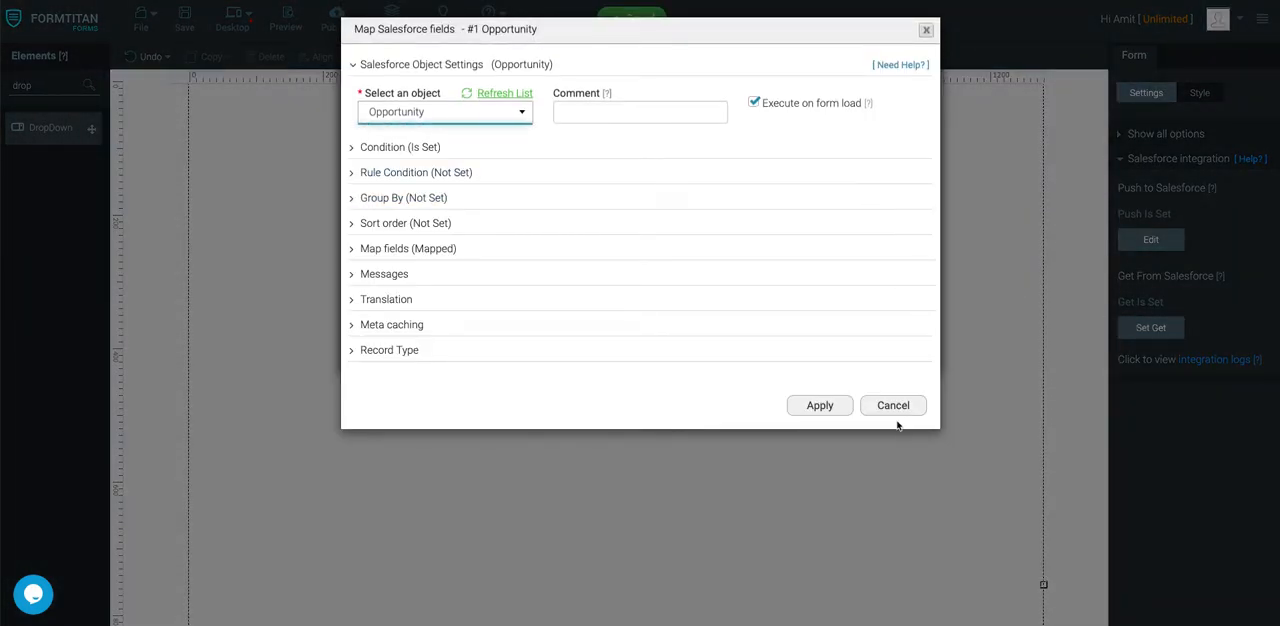
left_click(893, 405)
left_click(905, 405)
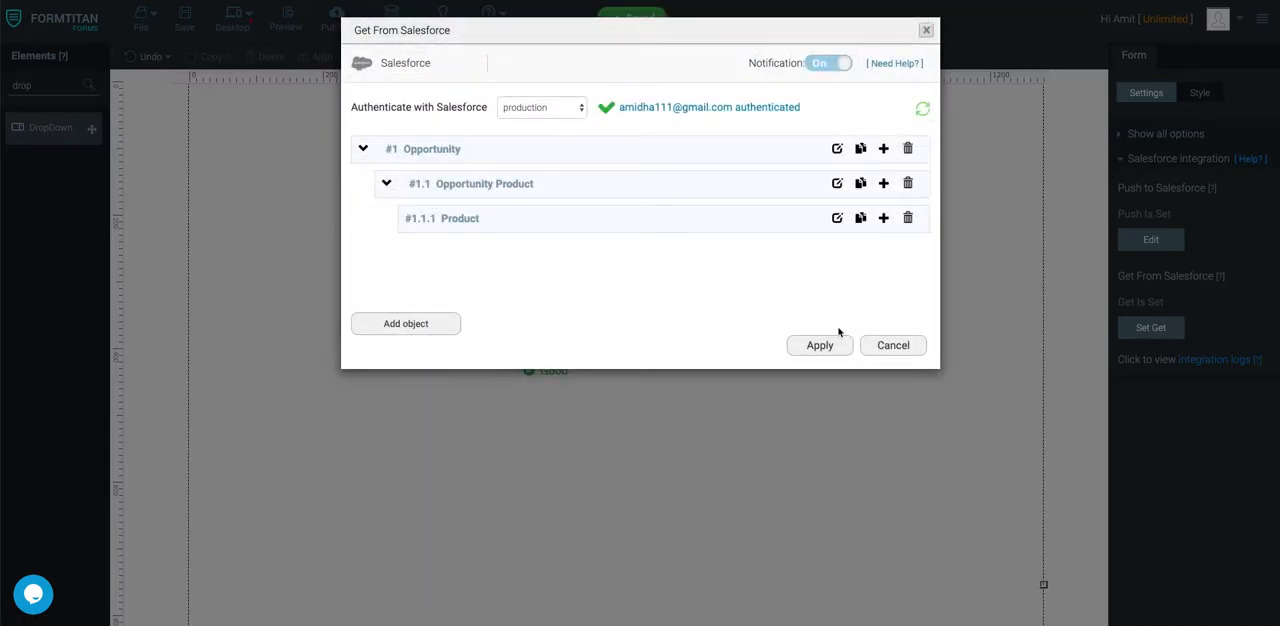
Review the condition set on the #1.1 Opportunity Product junction object and leave its settings without changes
left_click(837, 183)
left_click(405, 147)
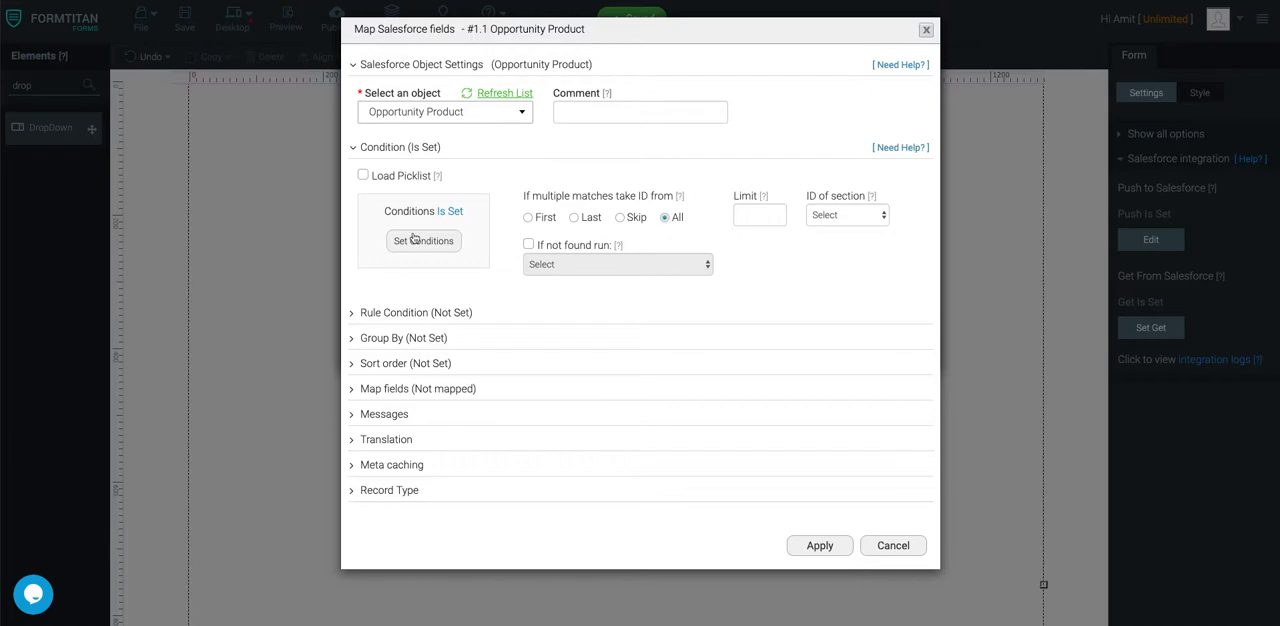
left_click(415, 240)
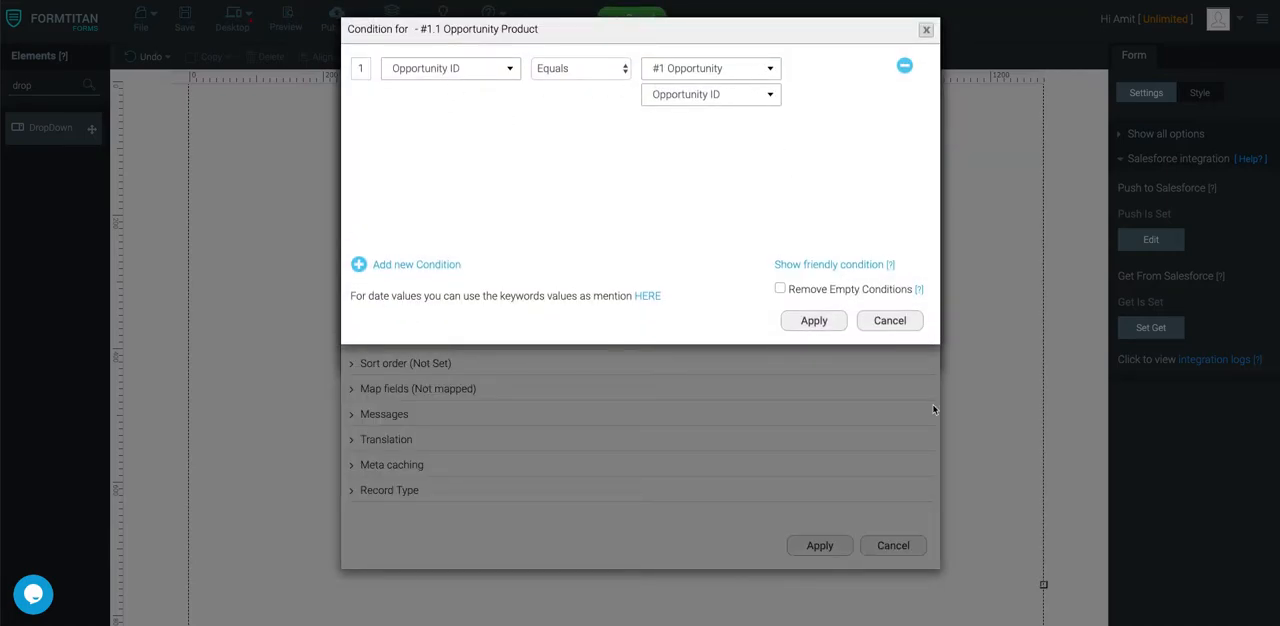
left_click(889, 321)
left_click(890, 546)
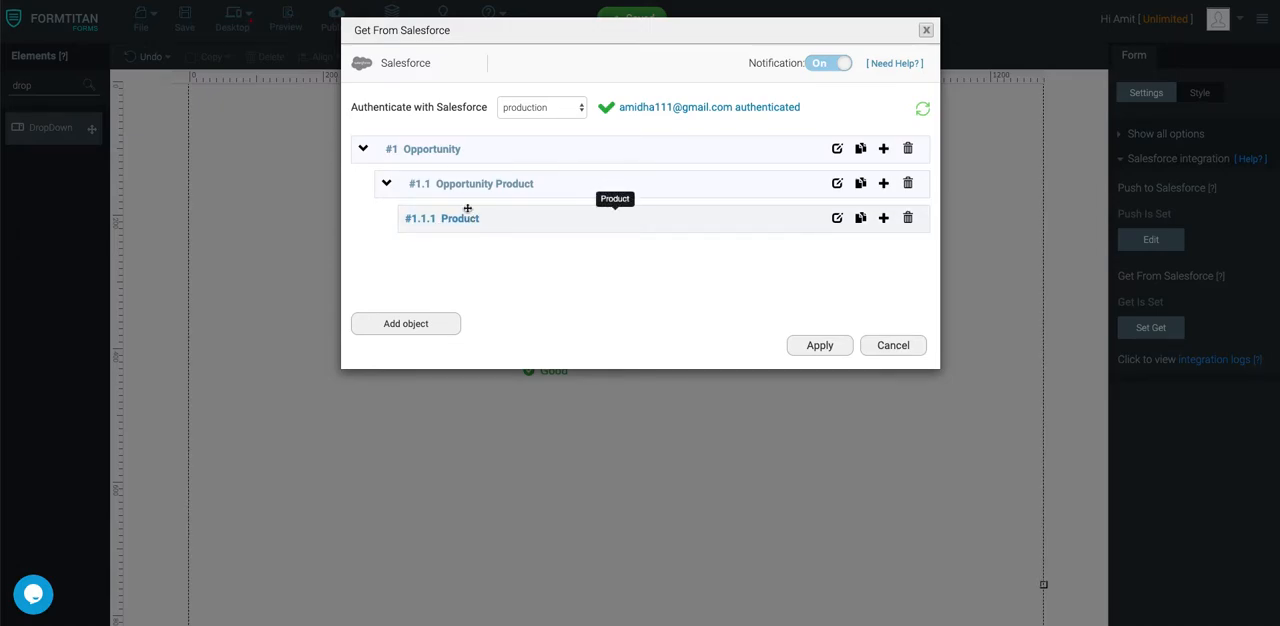
Review the condition on #1.1.1 Product and apply the condition, object settings and Get From Salesforce setup
left_click(840, 217)
left_click(429, 145)
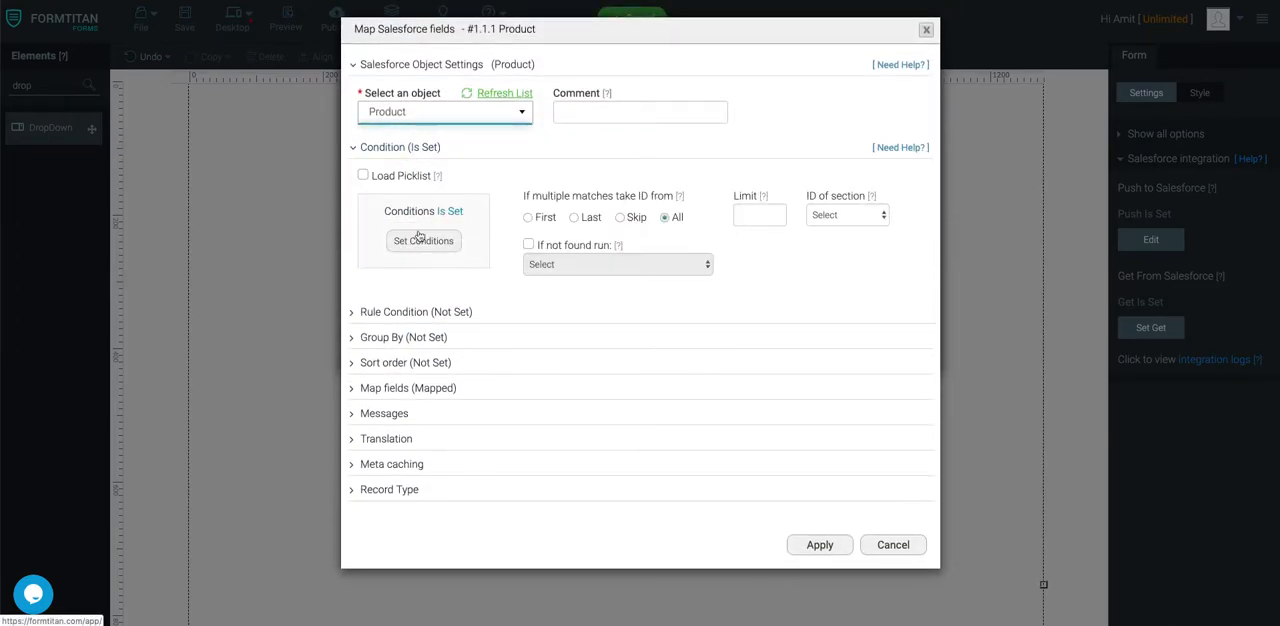
left_click(418, 241)
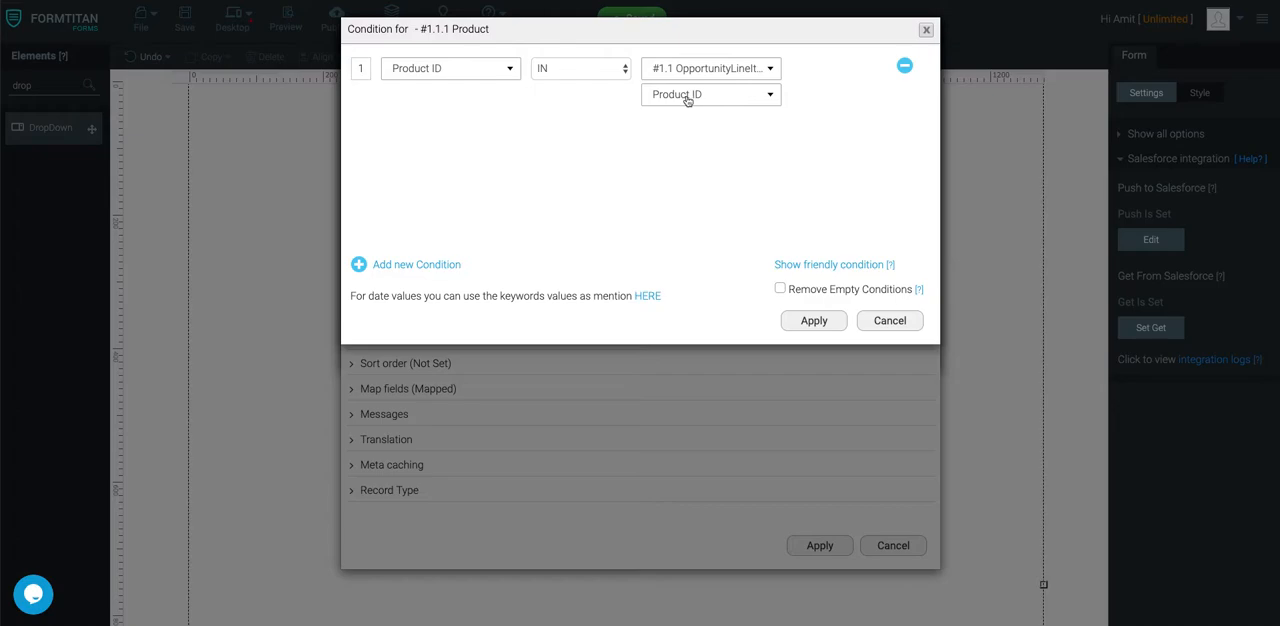
left_click(826, 328)
left_click(826, 545)
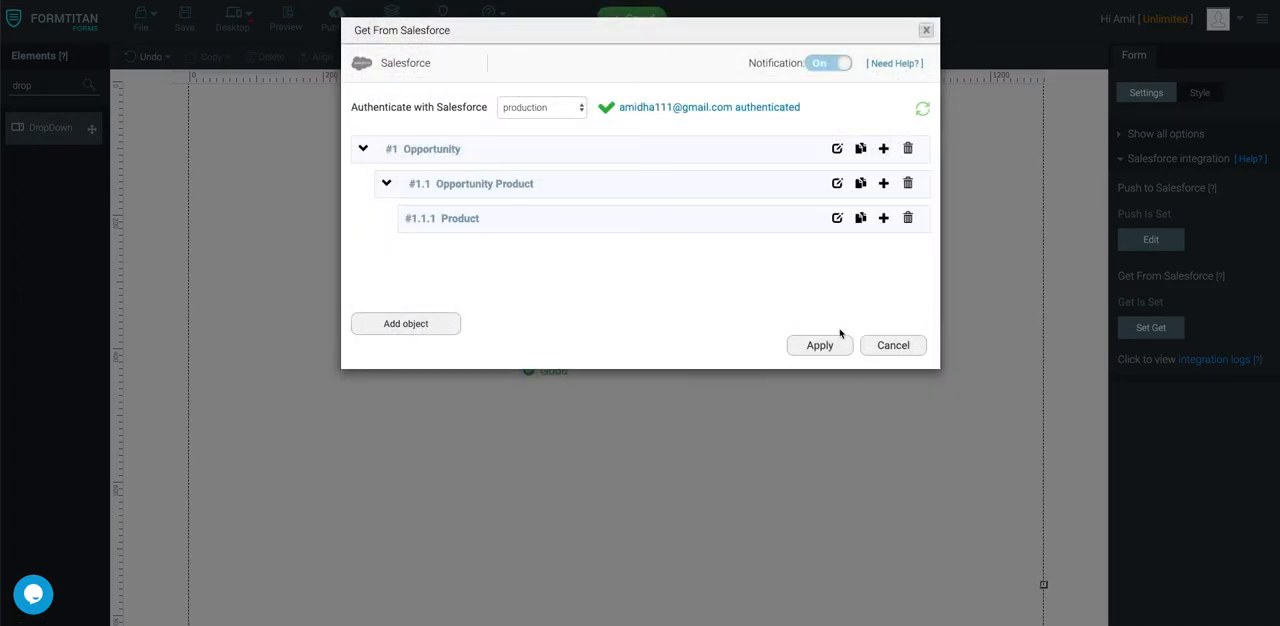
left_click(833, 341)
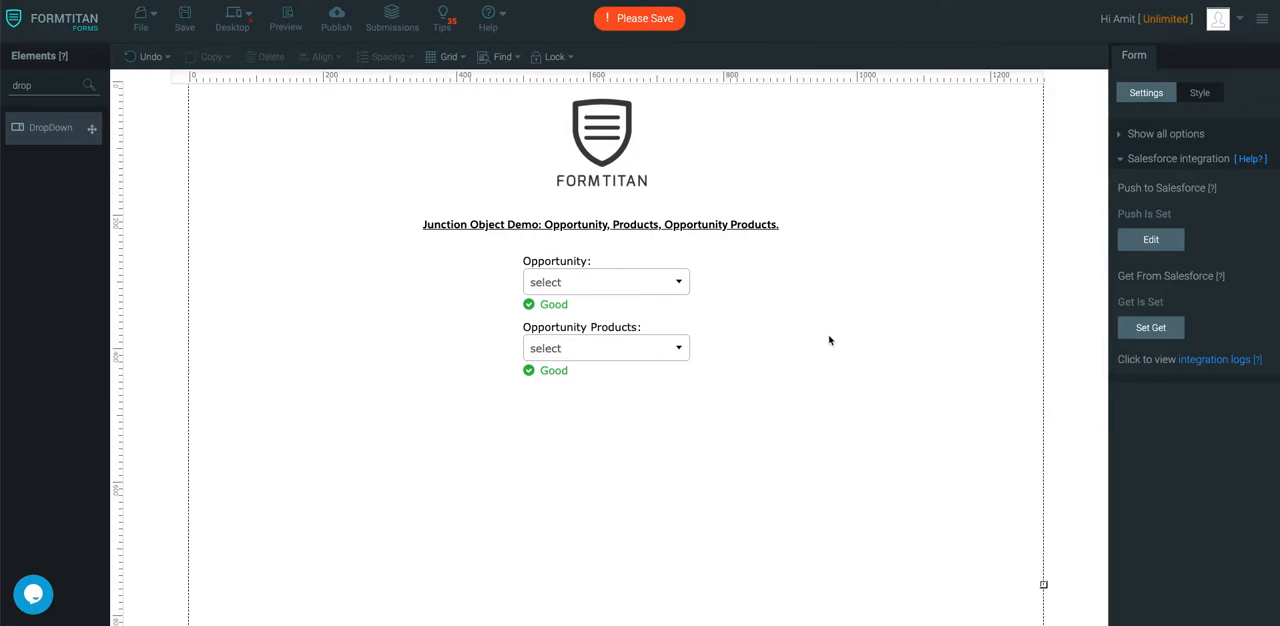